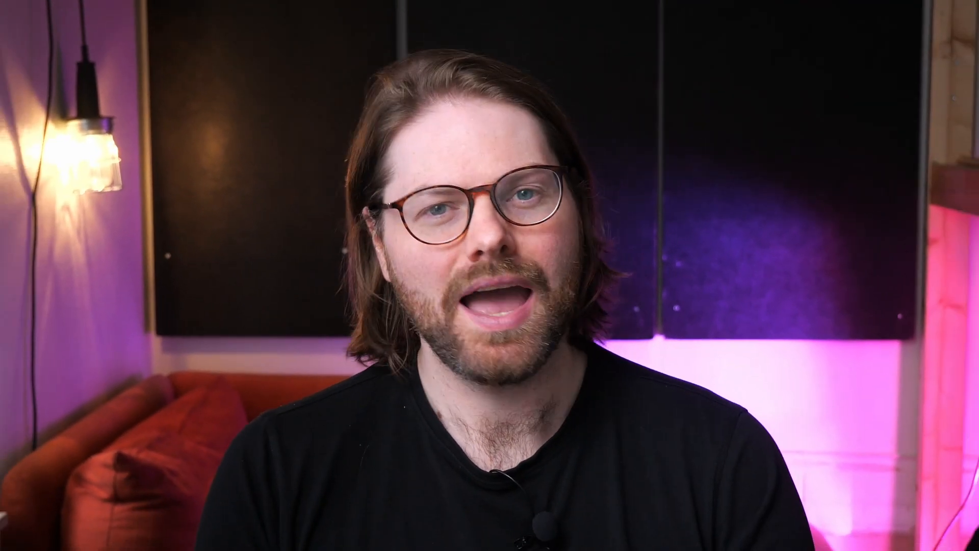
pyautogui.press('Down')
pyautogui.press('Down')
pyautogui.press('Down')
pyautogui.press('Down')
pyautogui.press('Down')
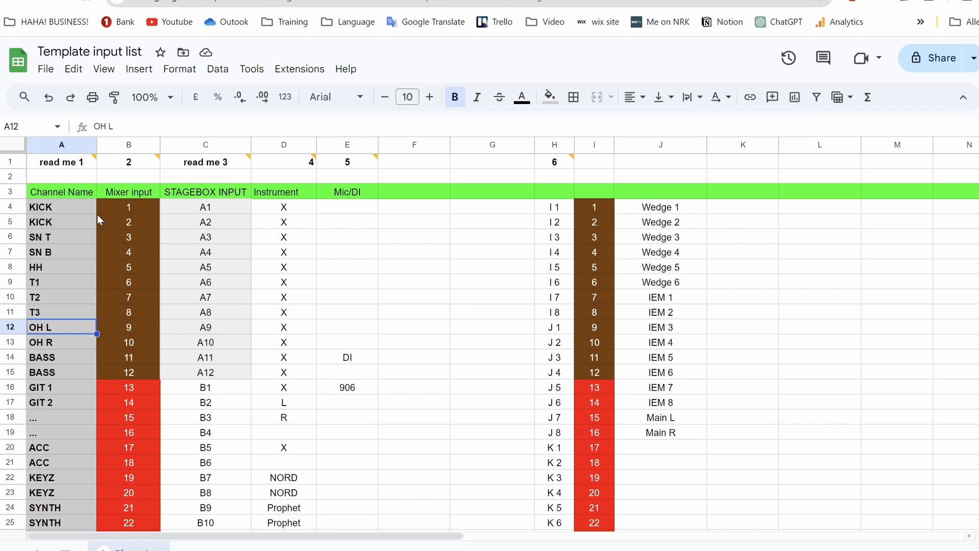
pyautogui.press('Down')
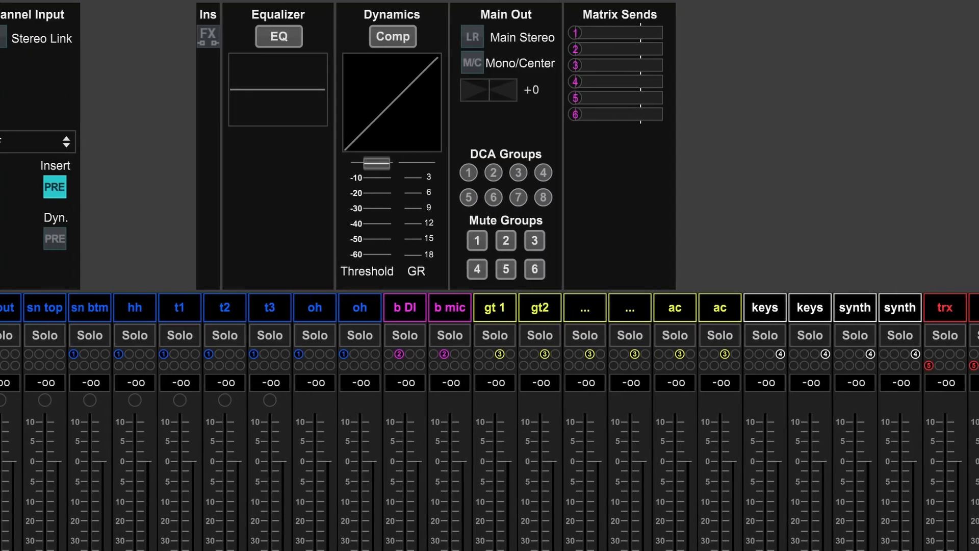
pyautogui.click(2, 309)
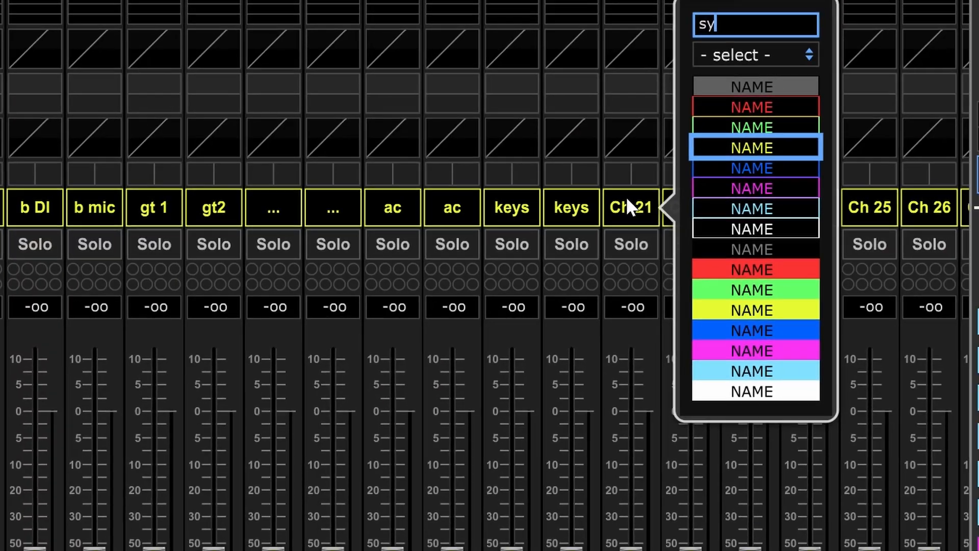
pyautogui.write('nth')
pyautogui.press('Return')
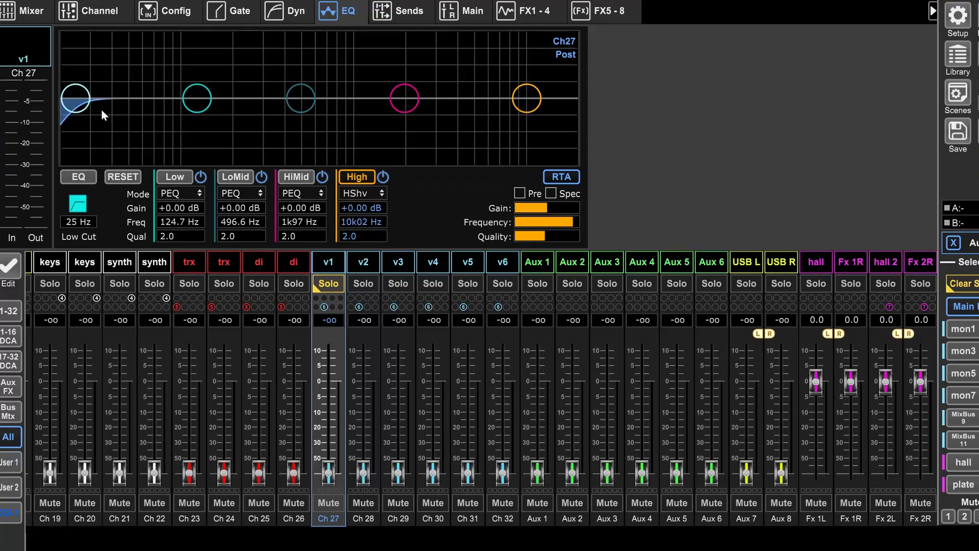
pyautogui.moveTo(102, 109); pyautogui.dragTo(194, 122)
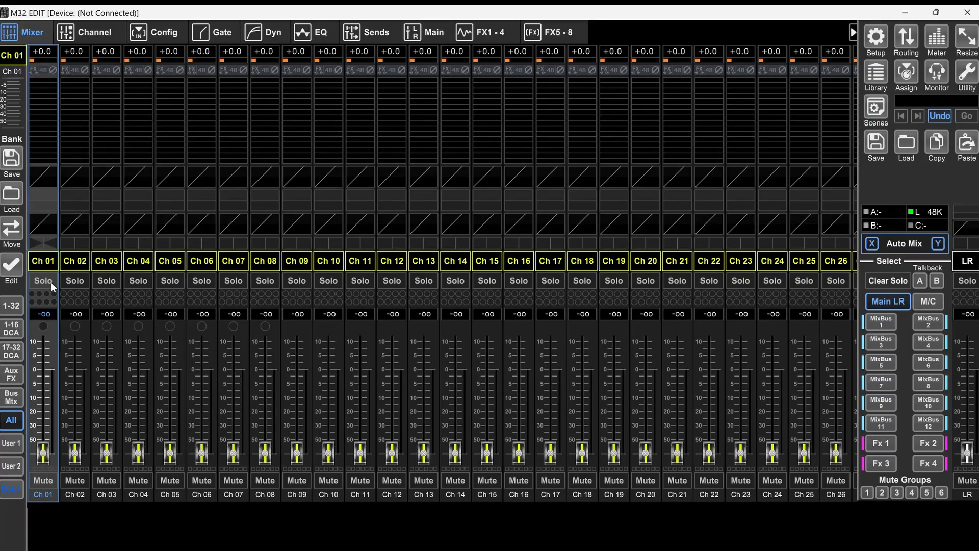
# Step: Inspect the name and colour options available for channel 1
pyautogui.click(46, 267)
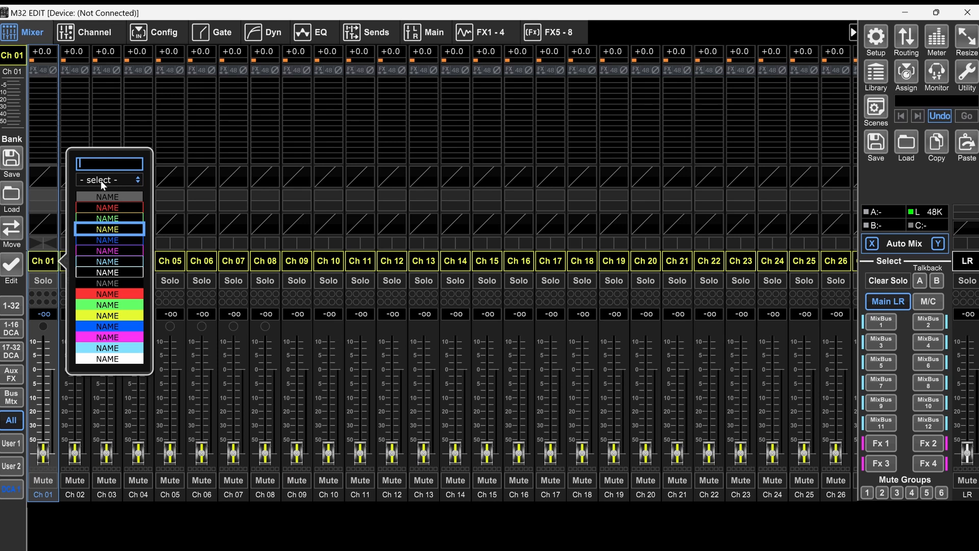
pyautogui.click(228, 280)
pyautogui.click(236, 282)
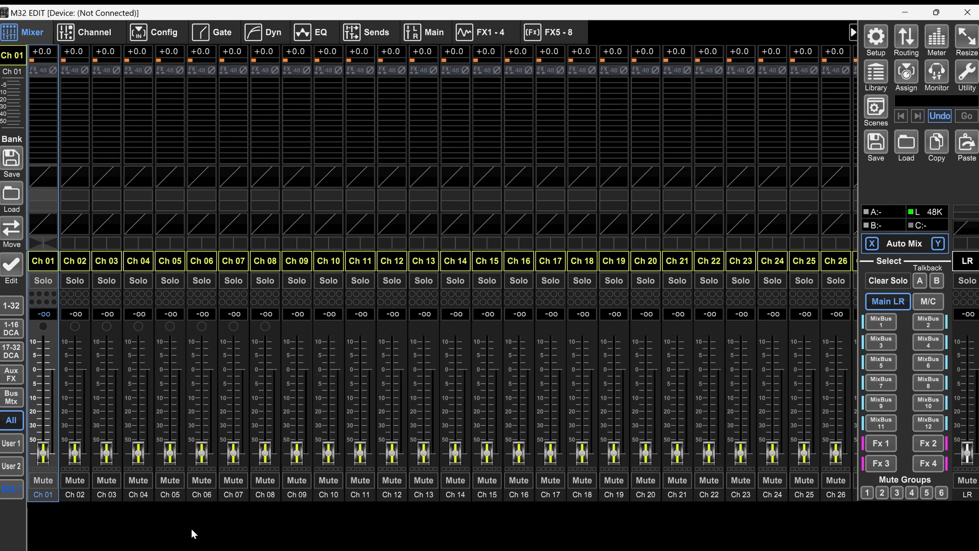
# Step: Switch to the Template input list in Google Sheets and look over its channel names and mixer inputs
pyautogui.click(208, 542)
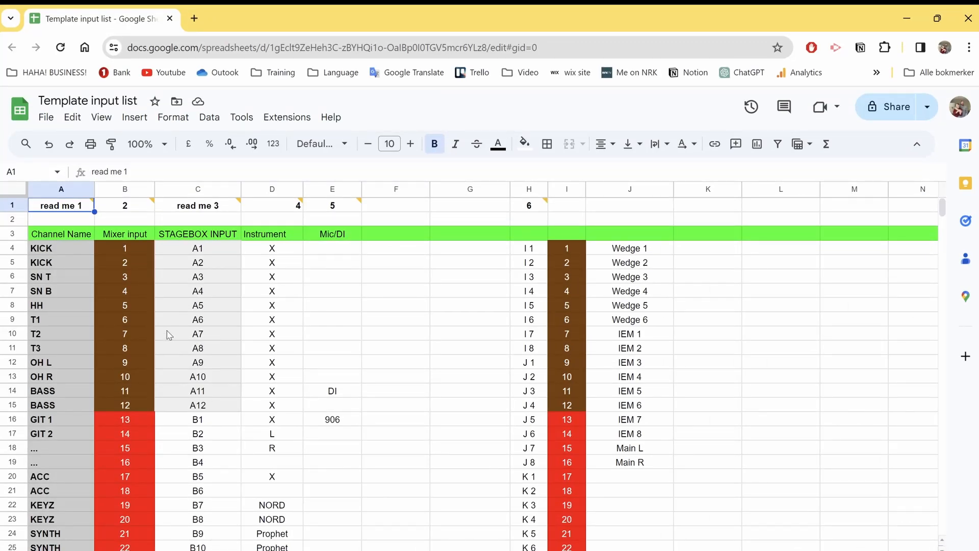
pyautogui.scroll(-9, 58, 256)
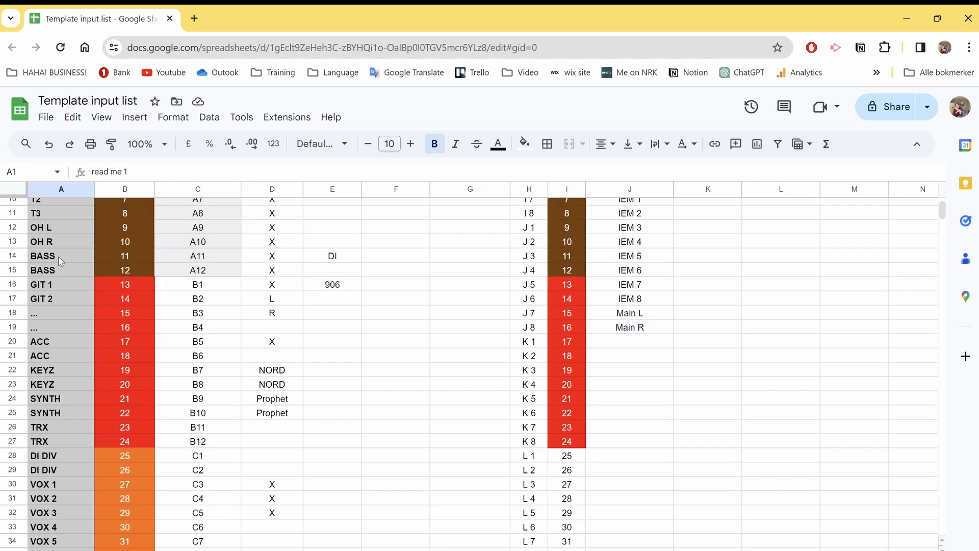
pyautogui.scroll(9, 59, 256)
pyautogui.scroll(-5, 63, 275)
pyautogui.scroll(5, 69, 265)
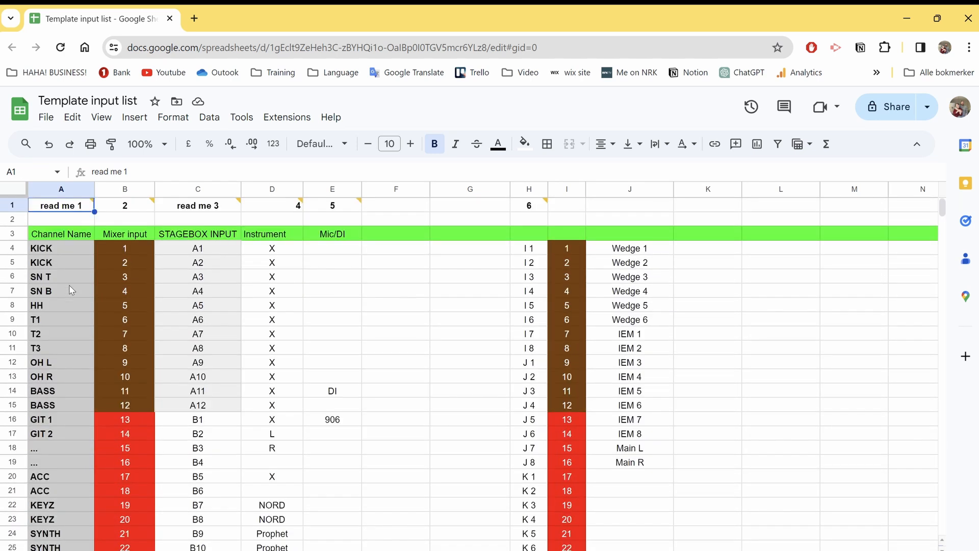
# Step: Go through the drum and bass channel names assigned to mixer inputs 1 to 12 in the input list
pyautogui.click(64, 250)
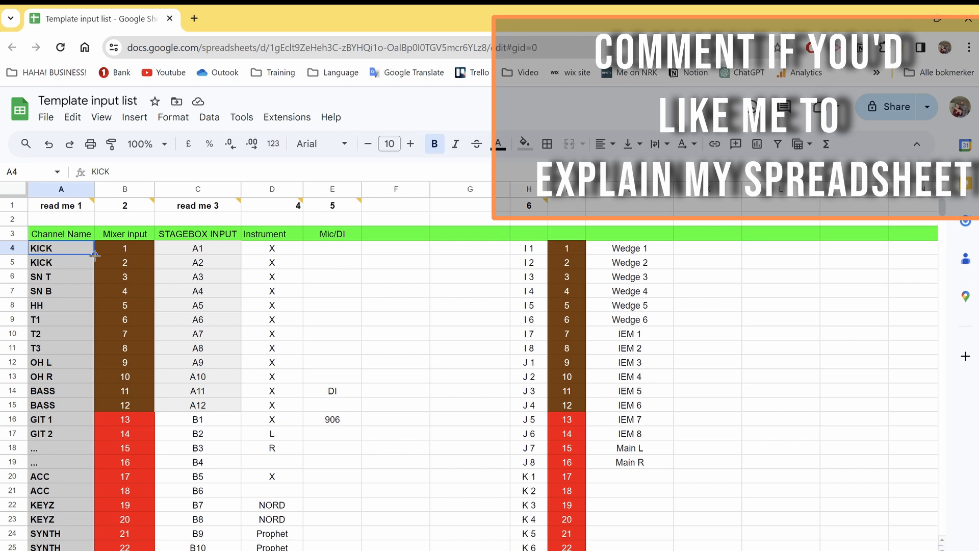
pyautogui.press('Down')
pyautogui.press('Down')
pyautogui.press('Down')
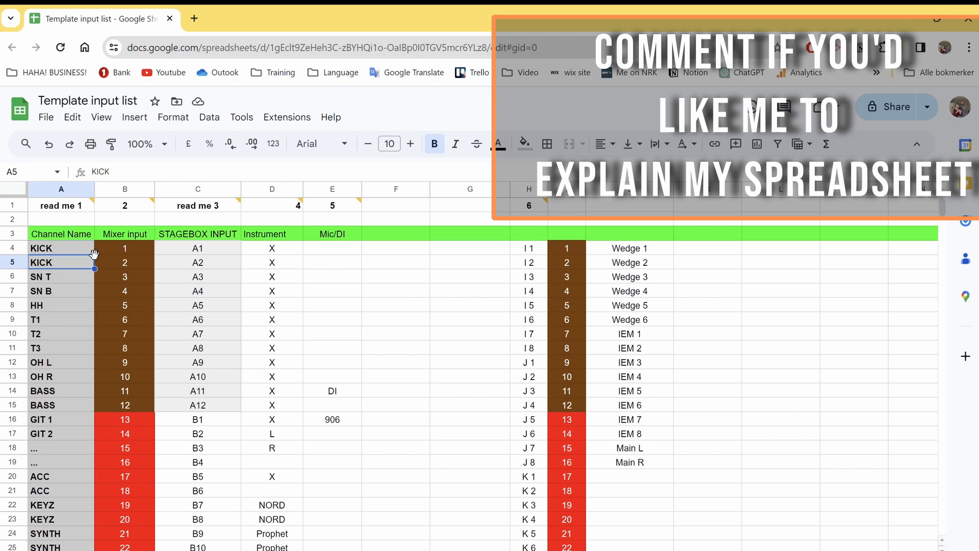
pyautogui.press('Up')
pyautogui.press('Up')
pyautogui.press('Up')
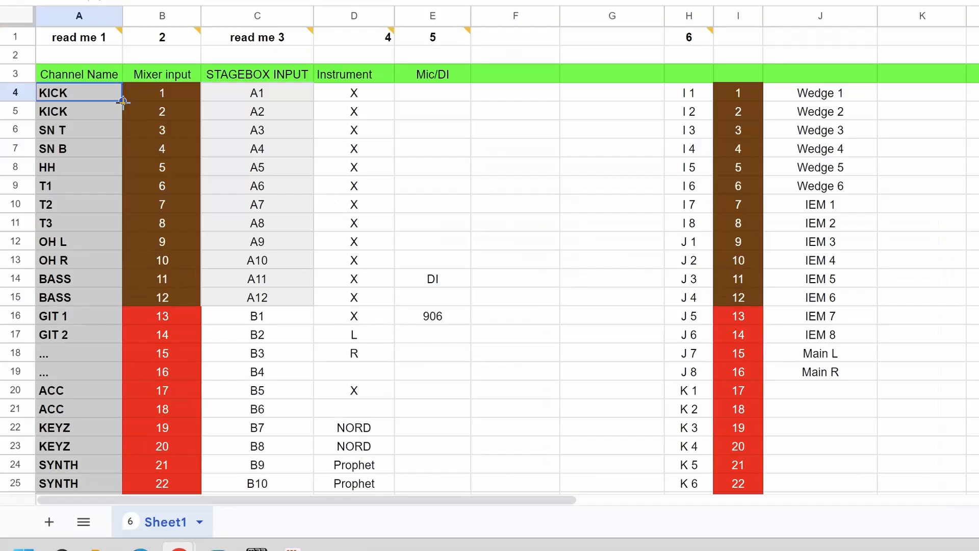
pyautogui.press('Down')
pyautogui.press('Down')
pyautogui.press('Down')
pyautogui.press('Down')
pyautogui.press('Down')
pyautogui.press('Down')
pyautogui.press('Down')
pyautogui.press('Down')
pyautogui.press('Down')
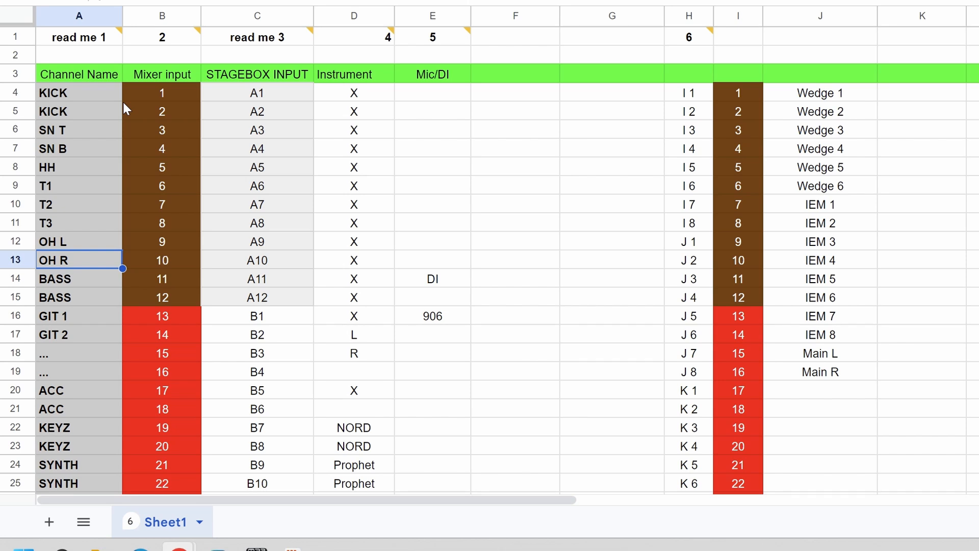
pyautogui.press('Down')
pyautogui.press('Down')
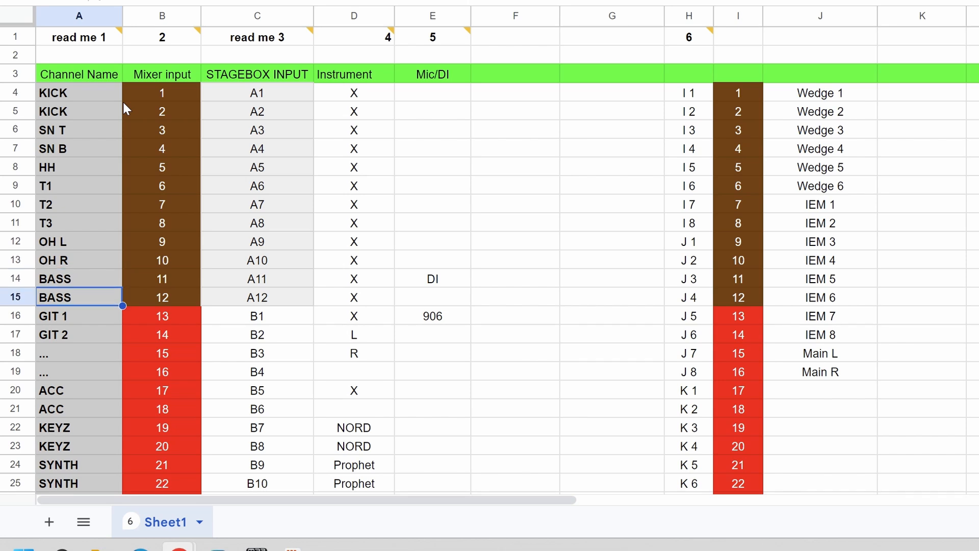
# Step: Review the guitar, spare, ACC, KEYZ and SYNTH channel rows from mixer input 13 onward
pyautogui.press('Down')
pyautogui.press('Down')
pyautogui.press('Down')
pyautogui.press('Down')
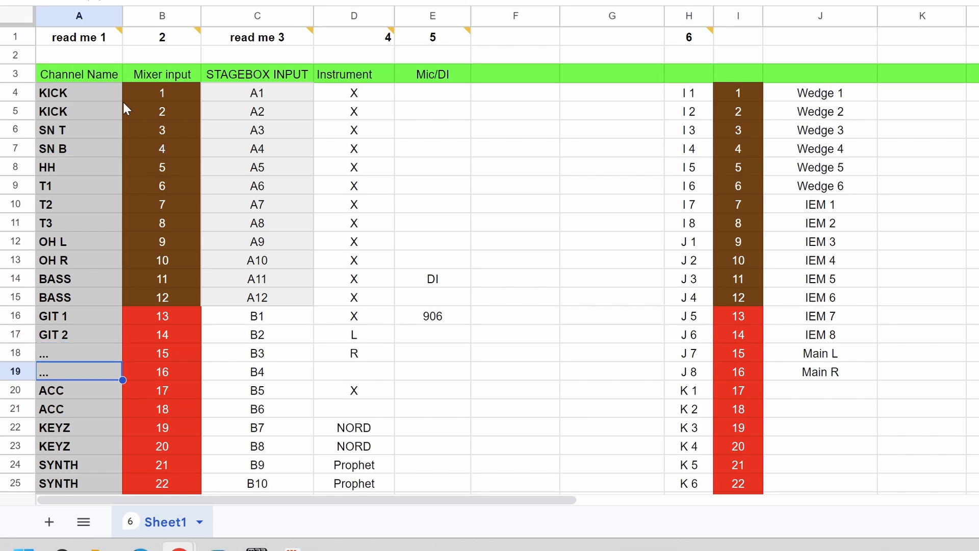
pyautogui.press('Up')
pyautogui.press('Up')
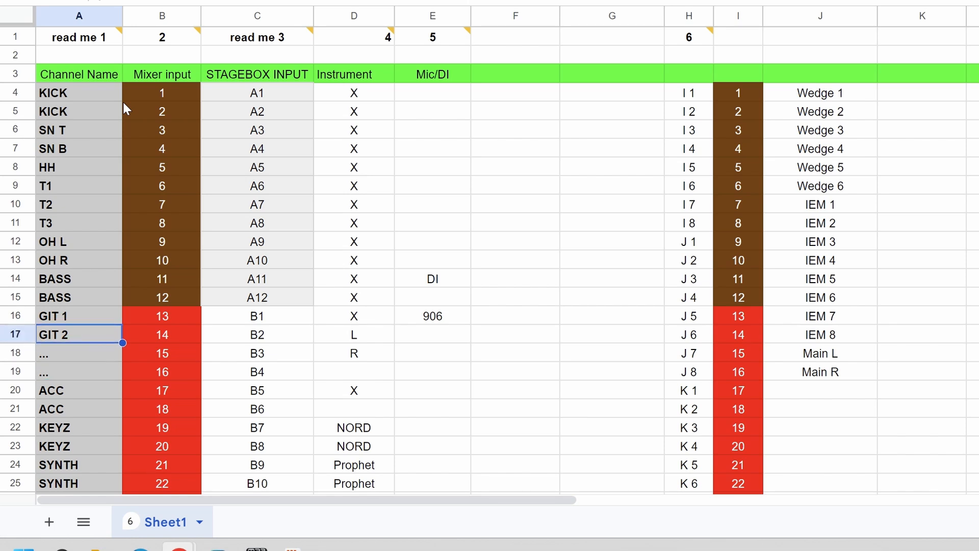
pyautogui.press('Down')
pyautogui.press('Down')
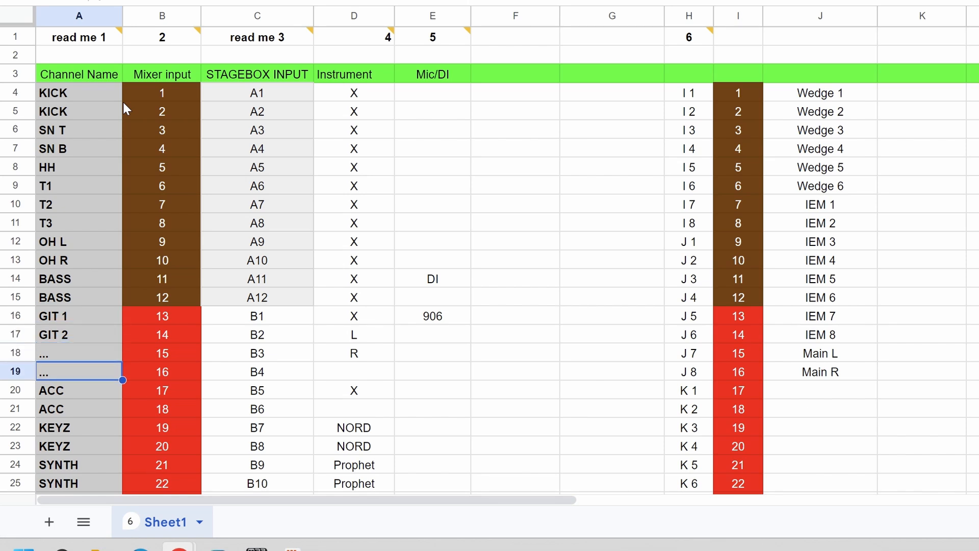
pyautogui.press('Down')
pyautogui.press('Down')
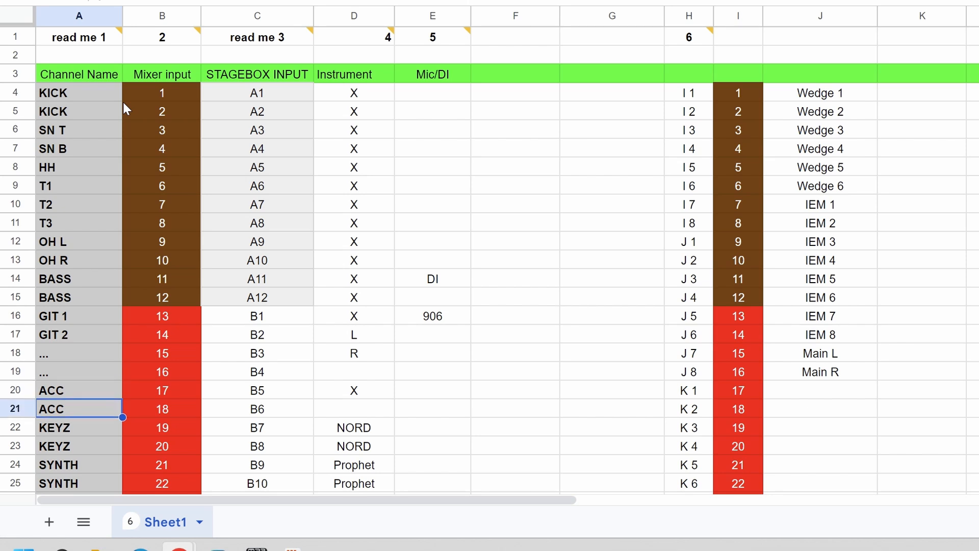
pyautogui.press('Up')
pyautogui.press('Down')
pyautogui.press('Up')
pyautogui.press('Down')
# Step: Review the TRX, DI DIV and VOX channel rows near the end of the input list
pyautogui.press('Down')
pyautogui.press('Down')
pyautogui.press('Down')
pyautogui.press('Down')
pyautogui.press('Down')
pyautogui.press('Down')
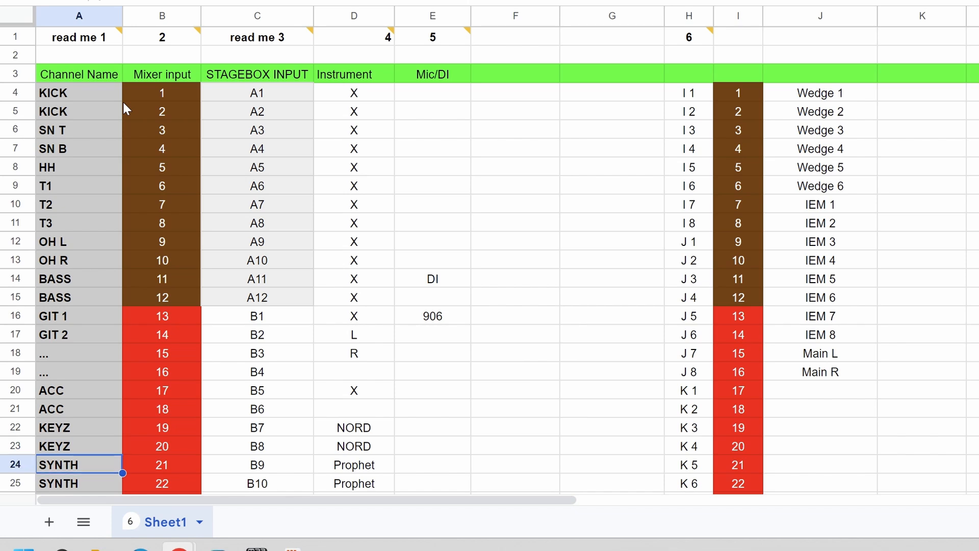
pyautogui.press('Down')
pyautogui.press('Down')
pyautogui.press('Down')
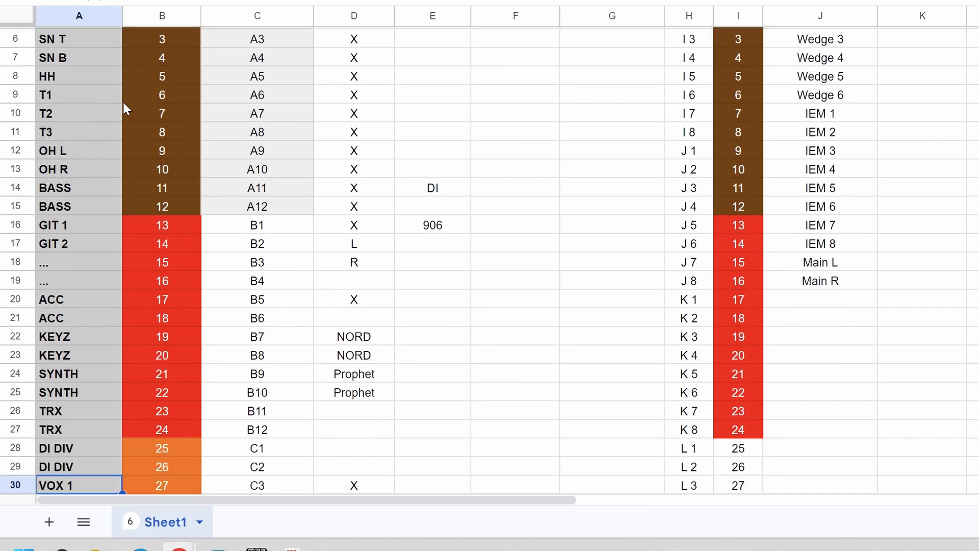
pyautogui.press('Up')
pyautogui.press('Up')
pyautogui.press('Down')
pyautogui.press('Down')
pyautogui.press('Down')
pyautogui.press('Down')
pyautogui.press('Down')
pyautogui.press('Down')
pyautogui.press('Down')
pyautogui.press('Down')
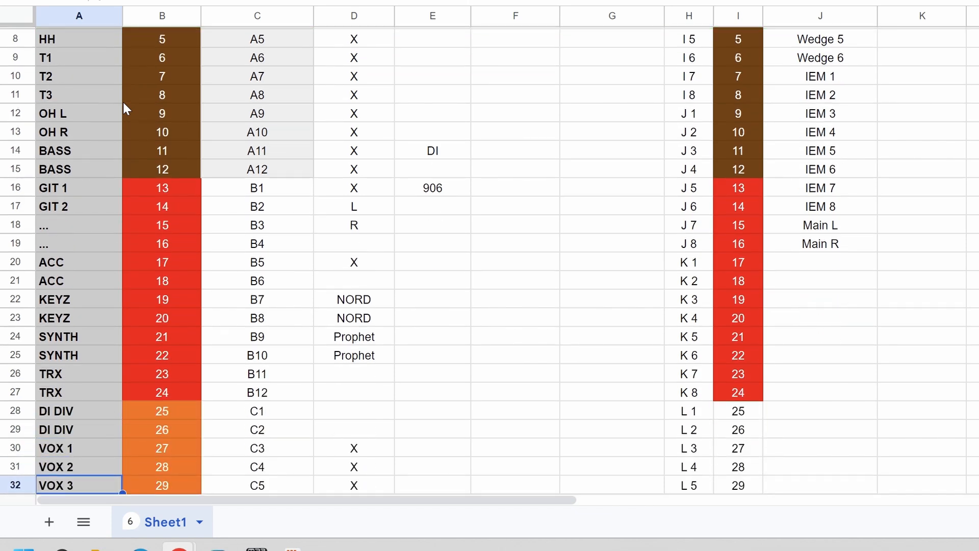
pyautogui.press('Up')
pyautogui.press('Up')
pyautogui.press('Up')
pyautogui.press('Up')
pyautogui.press('Up')
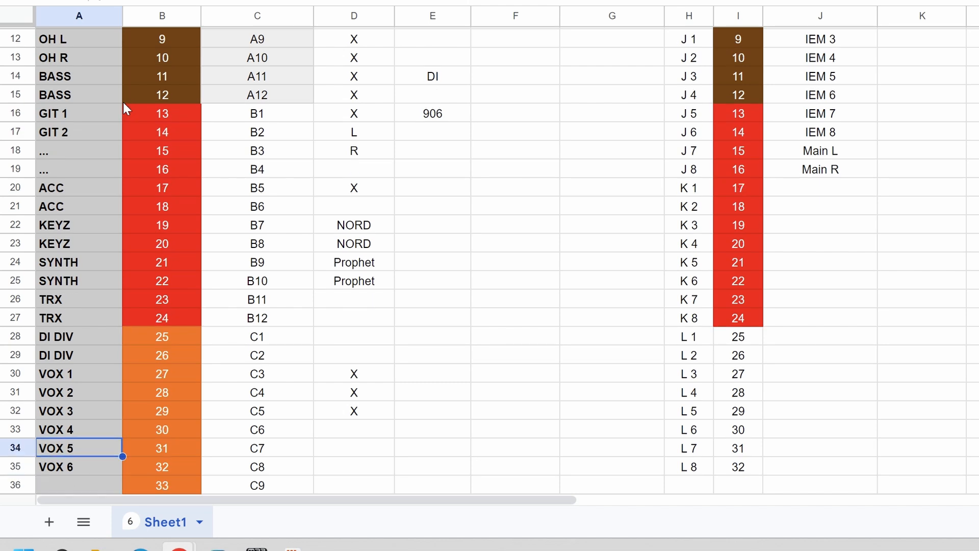
pyautogui.press('Up')
pyautogui.press('Up')
pyautogui.press('Up')
pyautogui.press('Up')
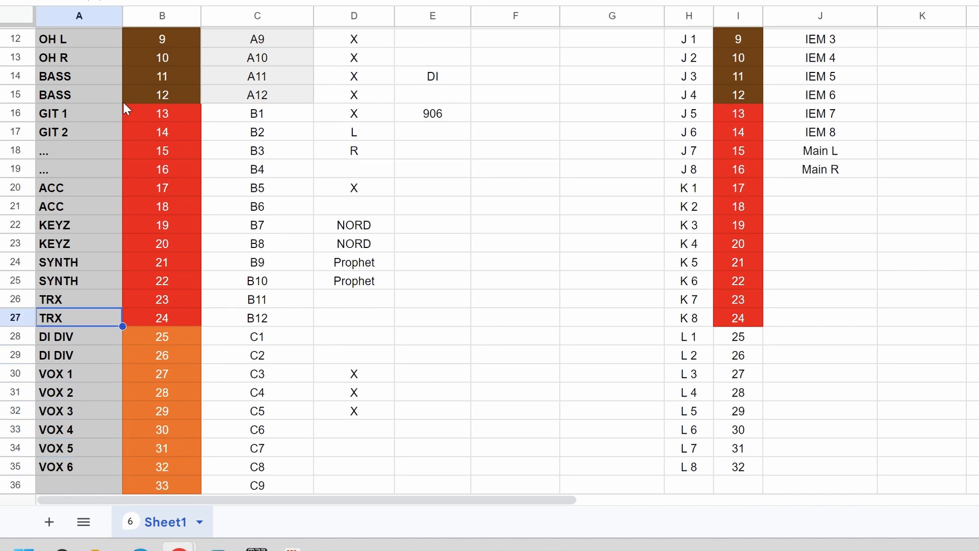
pyautogui.press('Up')
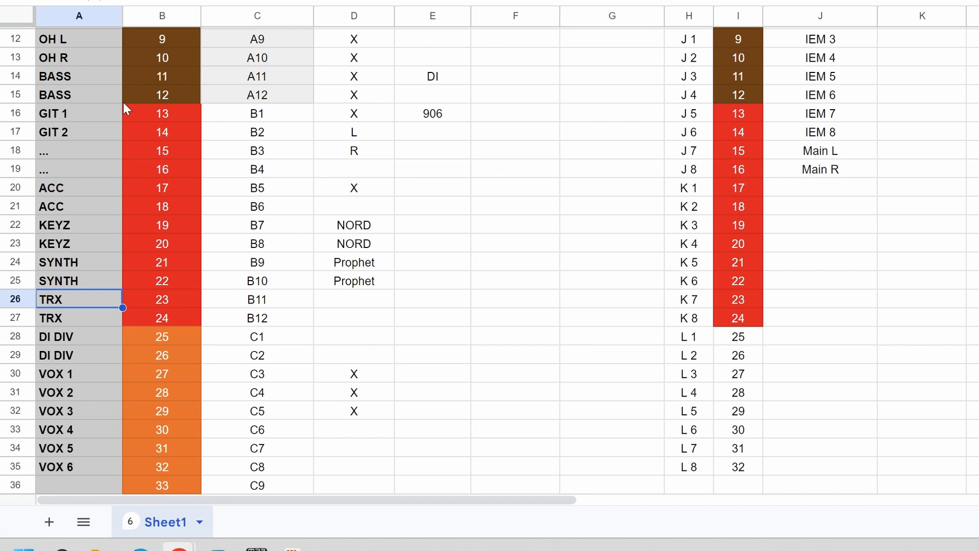
pyautogui.press('Down')
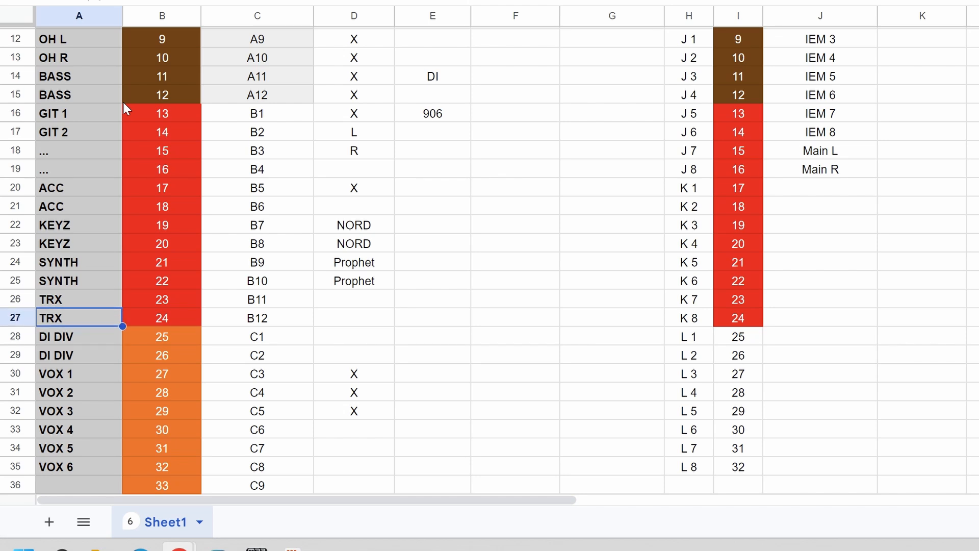
pyautogui.press('Down')
pyautogui.press('Down')
pyautogui.press('Up')
pyautogui.press('Down')
pyautogui.press('Down')
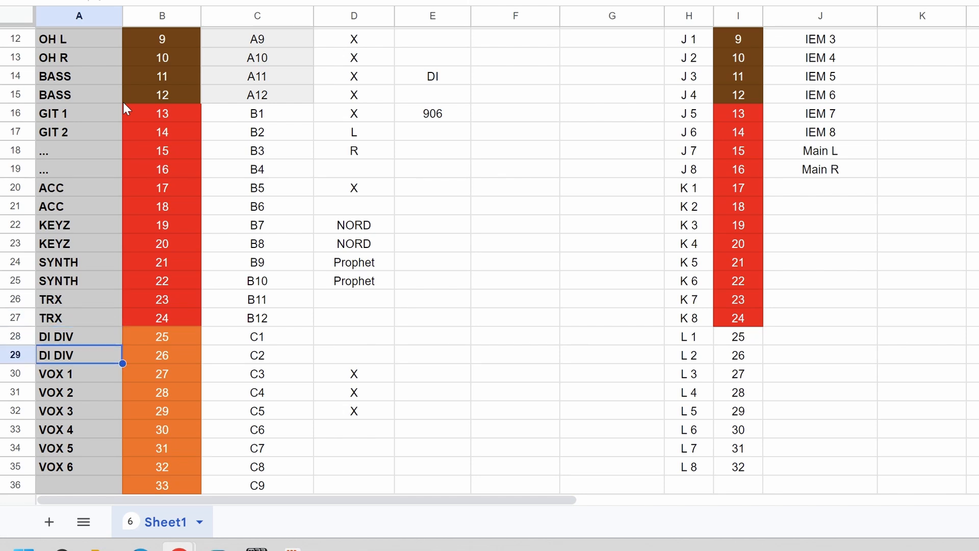
# Step: Check the spare "..." channel rows on mixer inputs 15 and 16
pyautogui.press('Up')
pyautogui.press('Up')
pyautogui.press('Up')
pyautogui.press('Up')
pyautogui.press('Up')
pyautogui.press('Up')
pyautogui.press('Up')
pyautogui.press('Up')
pyautogui.press('Up')
pyautogui.press('Up')
pyautogui.press('Up')
pyautogui.press('Up')
pyautogui.press('Down')
pyautogui.press('Up')
pyautogui.press('Down')
pyautogui.press('Up')
pyautogui.press('Down')
pyautogui.press('Up')
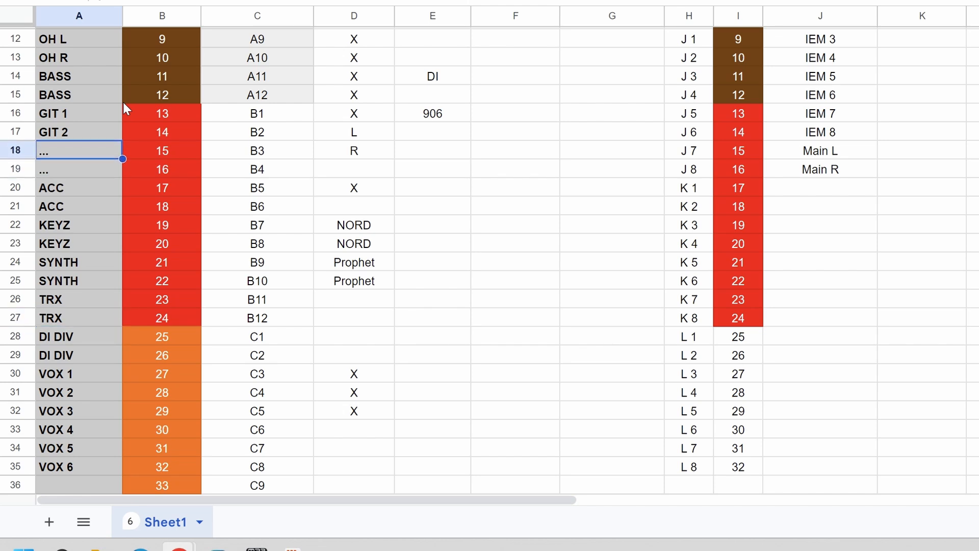
pyautogui.press('Down')
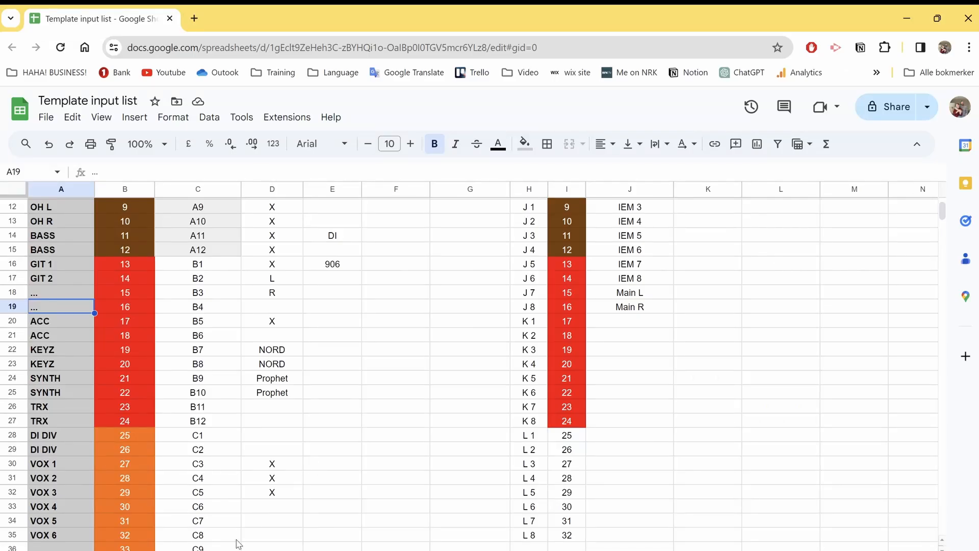
# Step: Switch back to M32 EDIT and name channel 1 "k in"
pyautogui.moveTo(256, 548)
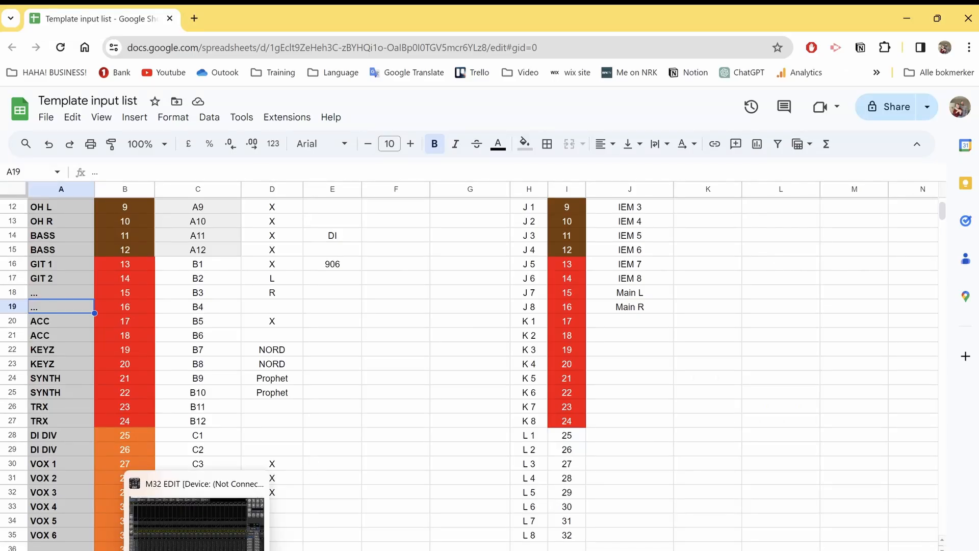
pyautogui.click(196, 522)
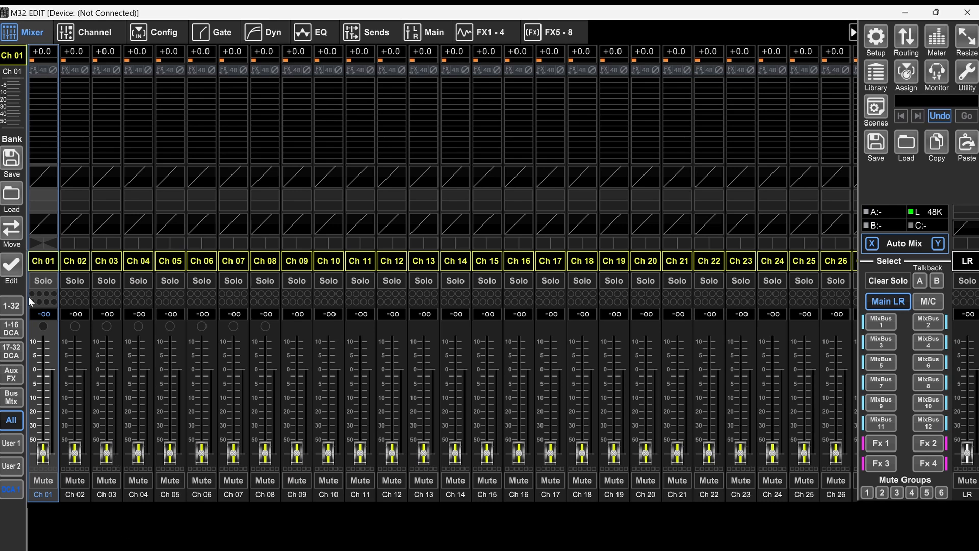
pyautogui.doubleClick(43, 259)
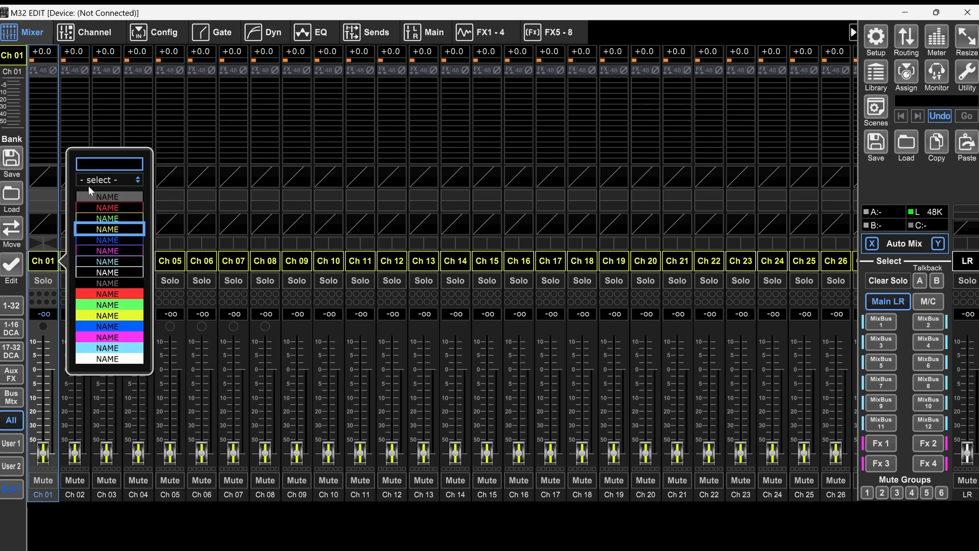
pyautogui.write('ki')
pyautogui.click(59, 136)
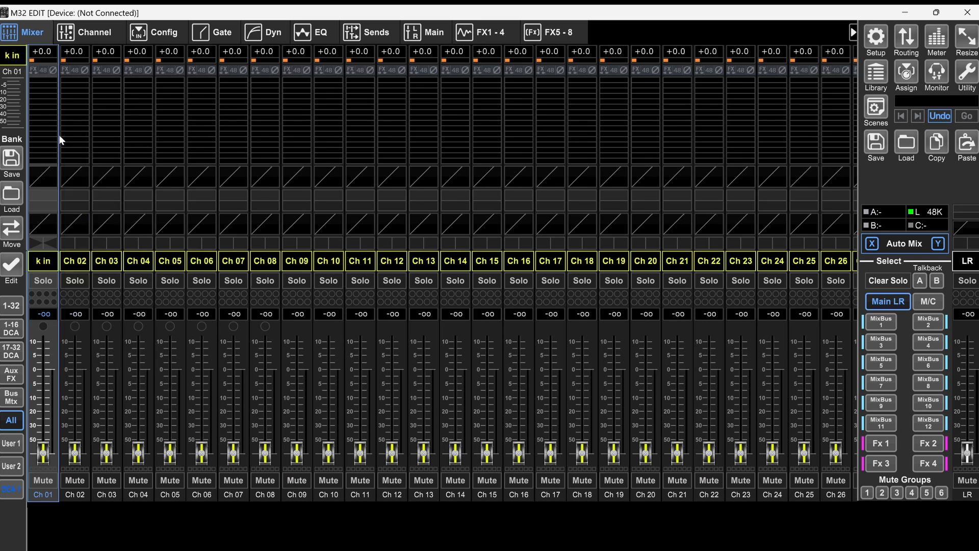
# Step: Name channel 2 "k out"
pyautogui.doubleClick(72, 261)
pyautogui.write('k out')
pyautogui.press('Return')
pyautogui.doubleClick(50, 266)
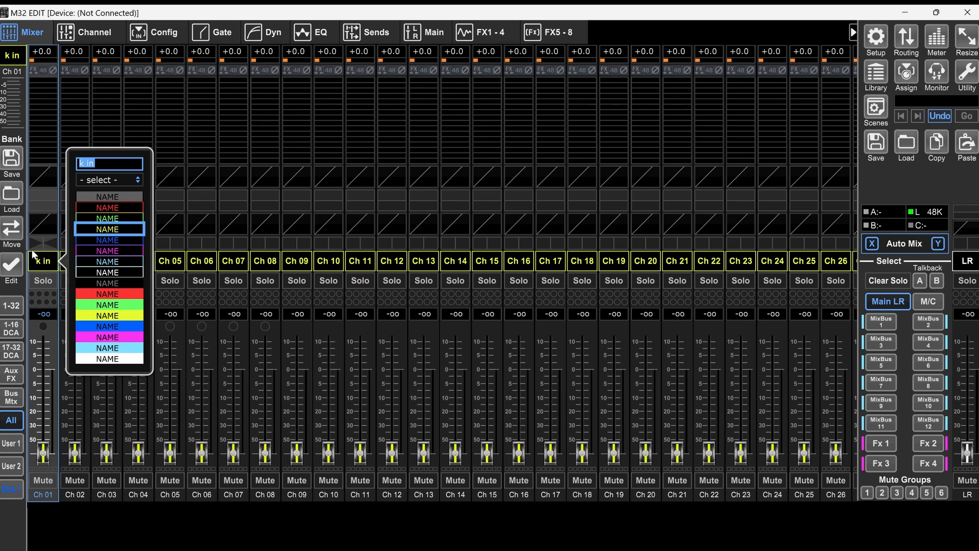
pyautogui.click(45, 264)
pyautogui.doubleClick(45, 264)
pyautogui.click(46, 264)
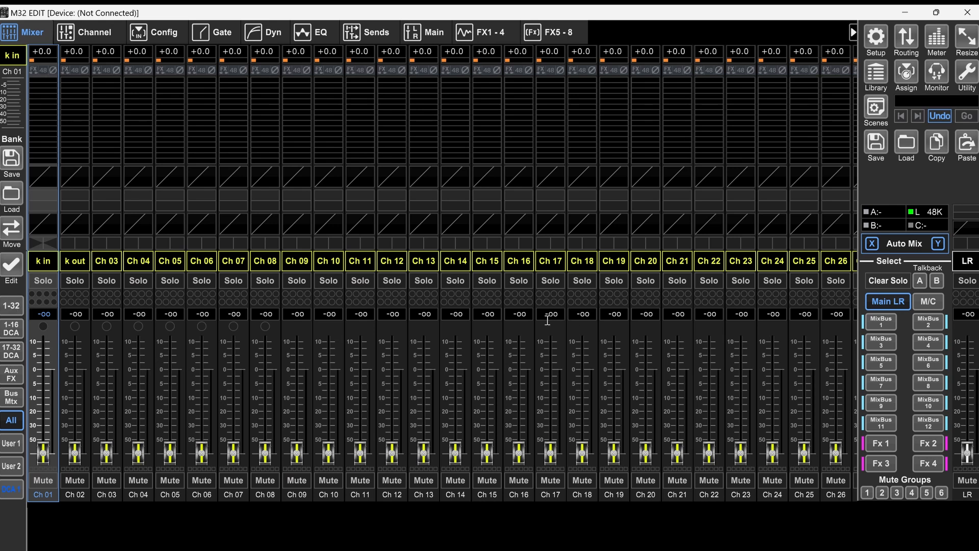
# Step: Name channel 3 "sn top" and channel 4 "sn btm"
pyautogui.click(109, 264)
pyautogui.write('sn top')
pyautogui.press('Return')
pyautogui.click(145, 264)
pyautogui.write('sn btm')
pyautogui.press('Return')
# Step: Name channels 5 to 8 "hh", "t1", "t2" and "t3" in that order
pyautogui.click(163, 264)
pyautogui.write('hh')
pyautogui.press('Return')
pyautogui.click(266, 262)
pyautogui.write('t3')
pyautogui.press('Return')
# Step: Name channels 9 to 21 in order: oh, oh, b DI, b mic, gt 1, gt2, ..., ..., ac, ac, keys, keys, synth
pyautogui.click(392, 261)
pyautogui.write('b mic')
pyautogui.press('Return')
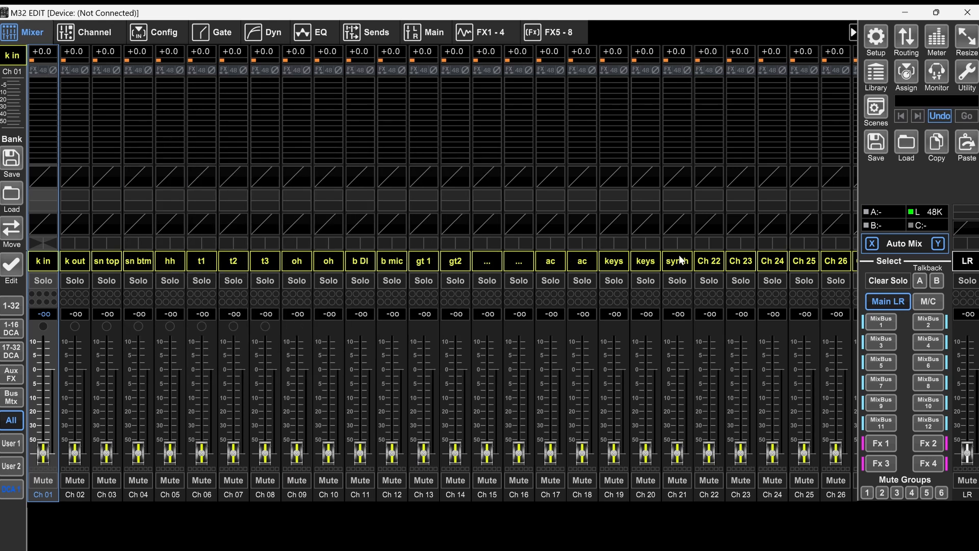
# Step: Name channels 22 to 32 in order: synth, trx, trx, di, di, v1, v2, v3, v4, v5, v6
pyautogui.click(709, 260)
pyautogui.write('synth')
pyautogui.press('Return')
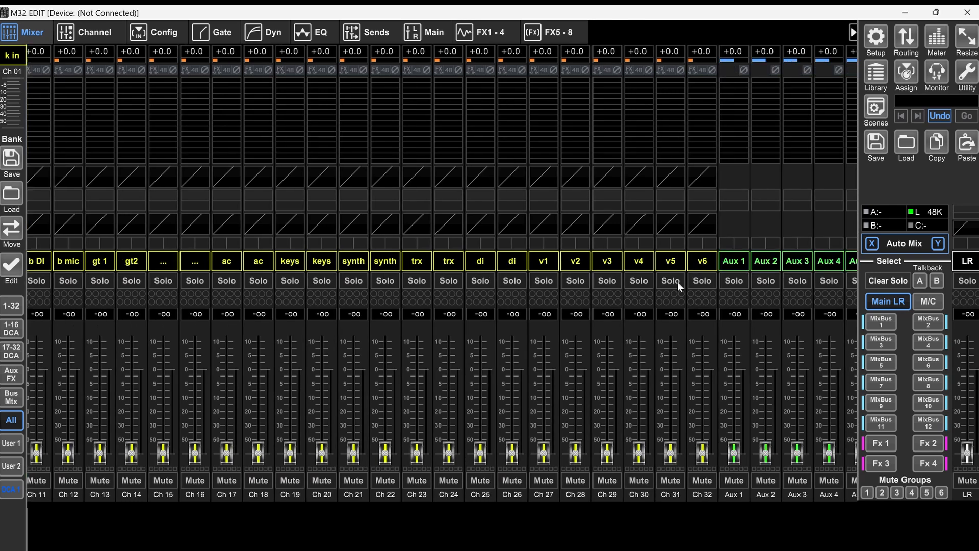
# Step: Name DCA groups 1 to 3 "drum", "bass" and "gtr" in that order
pyautogui.click(16, 331)
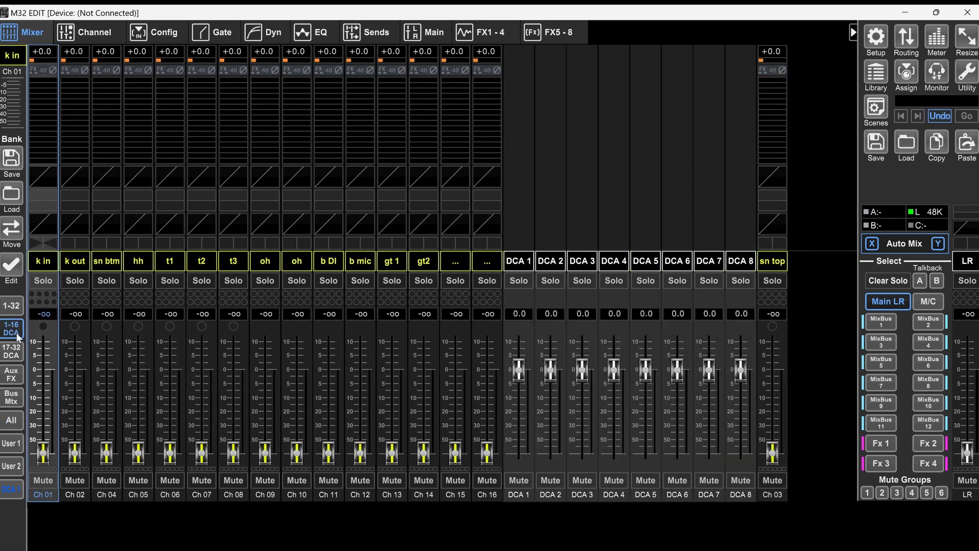
pyautogui.doubleClick(517, 263)
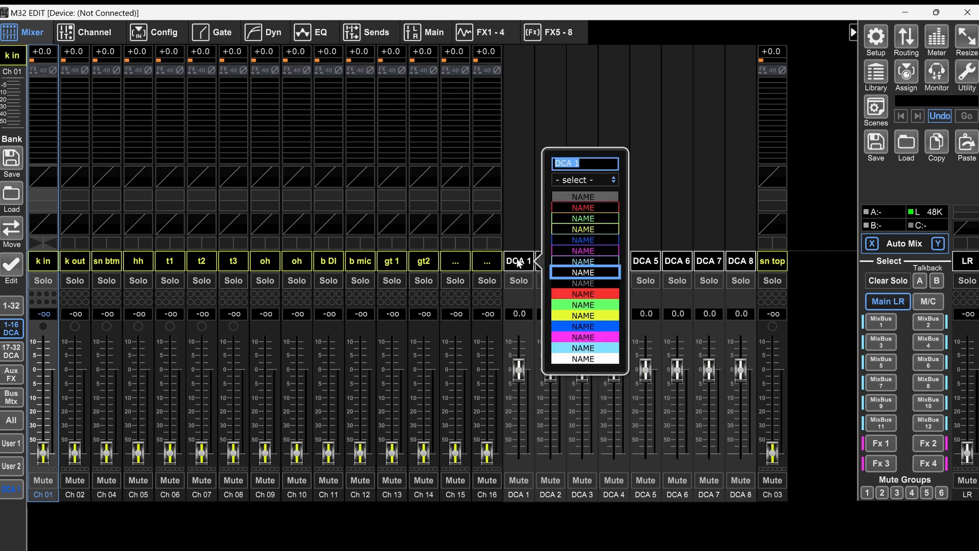
pyautogui.write('drum')
pyautogui.press('Return')
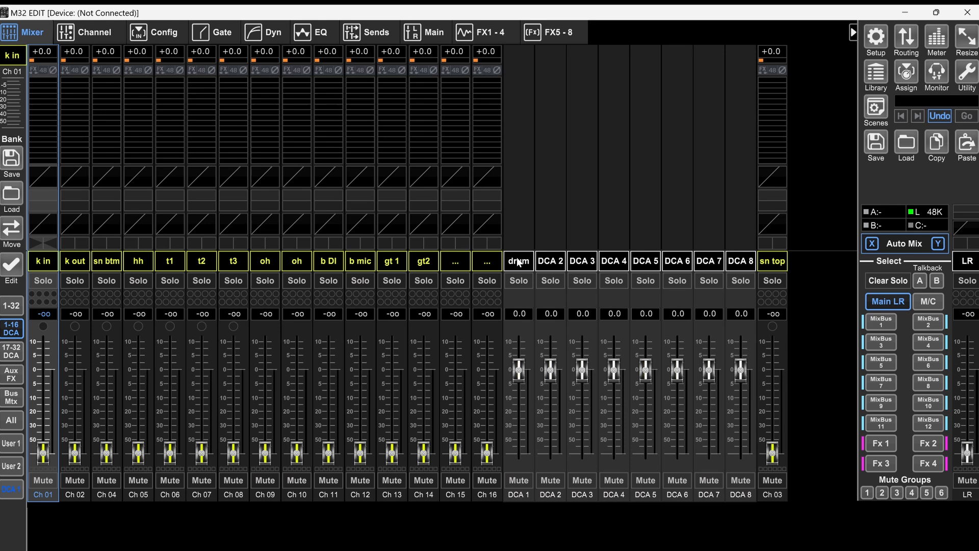
pyautogui.doubleClick(553, 264)
pyautogui.write('bass')
pyautogui.press('Return')
pyautogui.doubleClick(579, 262)
pyautogui.write('gtr')
pyautogui.press('Return')
# Step: Name DCA groups 4 to 6 "keys", "trx" and "vox" in that order
pyautogui.doubleClick(614, 261)
pyautogui.write('keys')
pyautogui.press('Return')
pyautogui.doubleClick(645, 261)
pyautogui.write('trx')
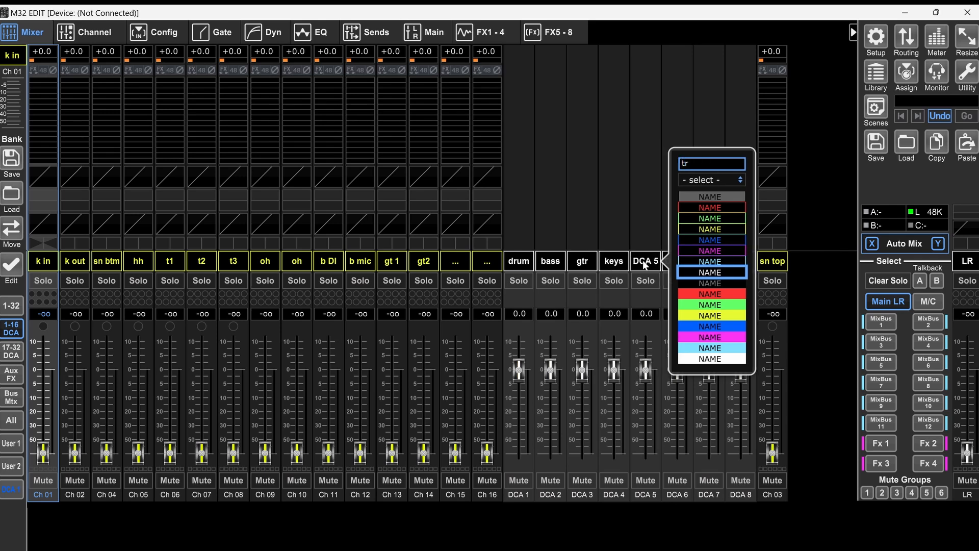
pyautogui.press('Return')
pyautogui.doubleClick(667, 265)
pyautogui.write('vox')
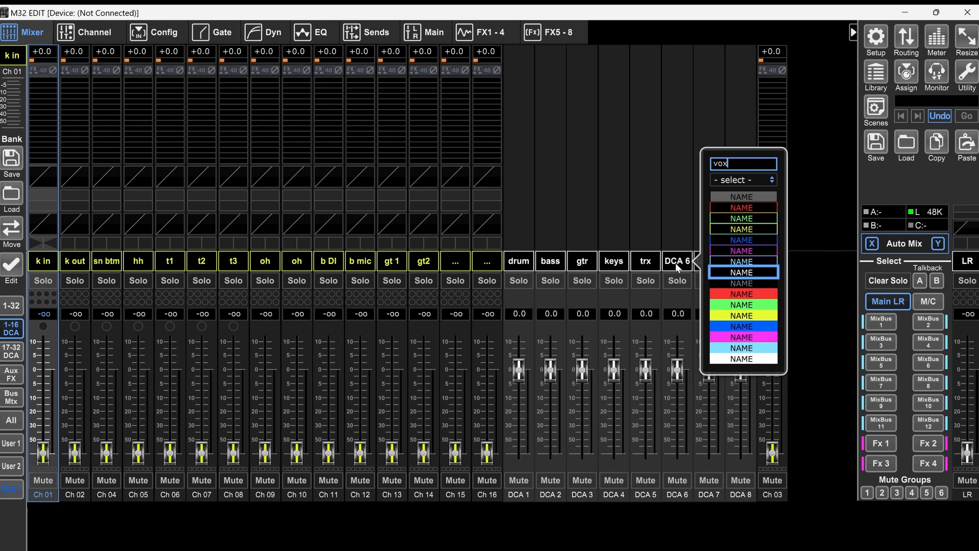
pyautogui.press('Return')
# Step: Name DCA 7 "rev" and DCA 8 "del"
pyautogui.doubleClick(707, 263)
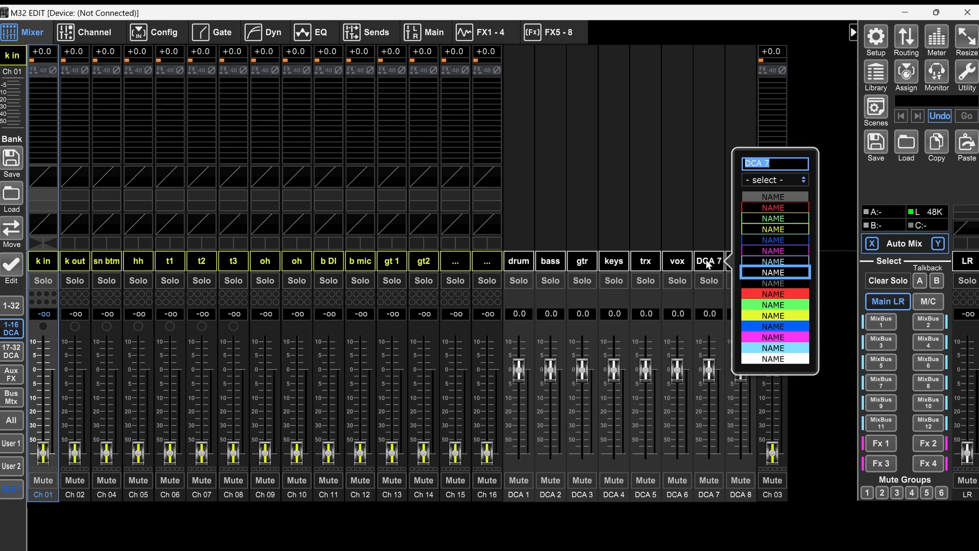
pyautogui.write('rev')
pyautogui.press('Return')
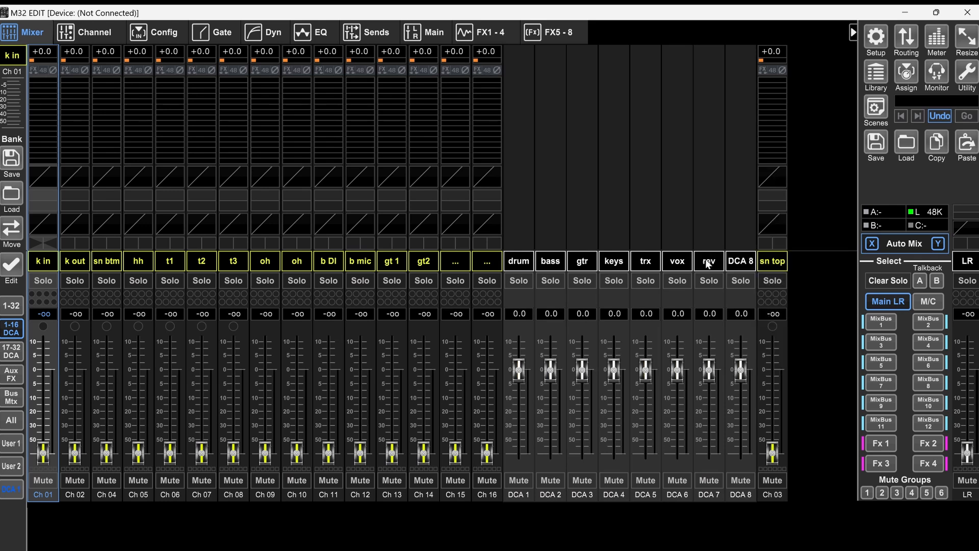
pyautogui.doubleClick(740, 261)
pyautogui.write('del')
pyautogui.press('Return')
# Step: Color the DCA labels with outlined styles: drum blue, bass magenta, gtr yellow and trx red
pyautogui.doubleClick(519, 261)
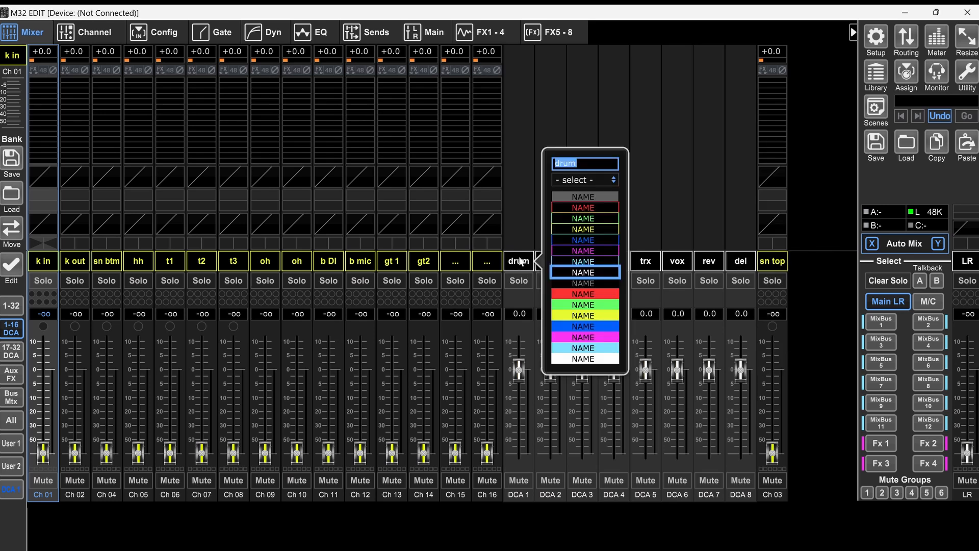
pyautogui.click(573, 239)
pyautogui.doubleClick(550, 263)
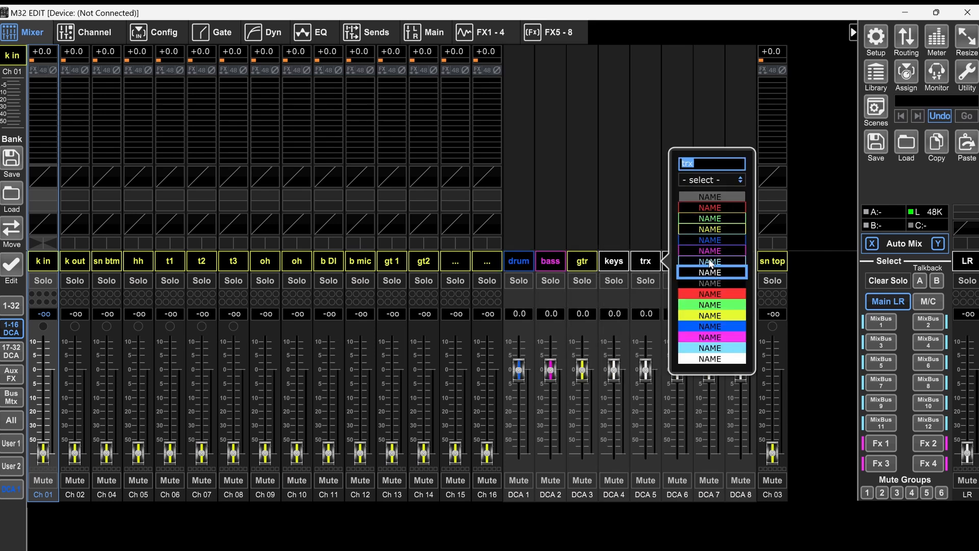
pyautogui.click(719, 208)
# Step: Color the vox DCA label light blue and the rev and del DCA labels magenta, all in outlined styles
pyautogui.doubleClick(680, 262)
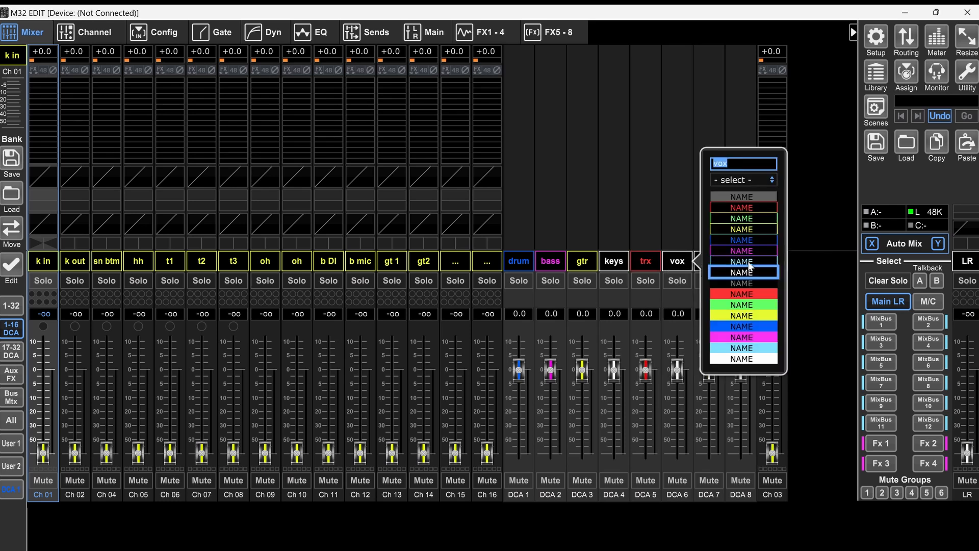
pyautogui.click(748, 262)
pyautogui.doubleClick(704, 264)
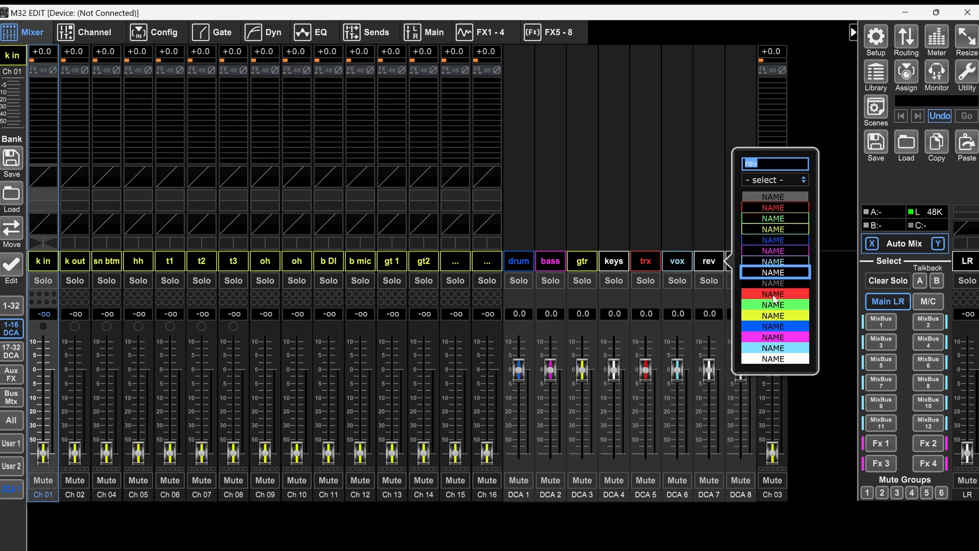
pyautogui.click(784, 251)
pyautogui.doubleClick(740, 264)
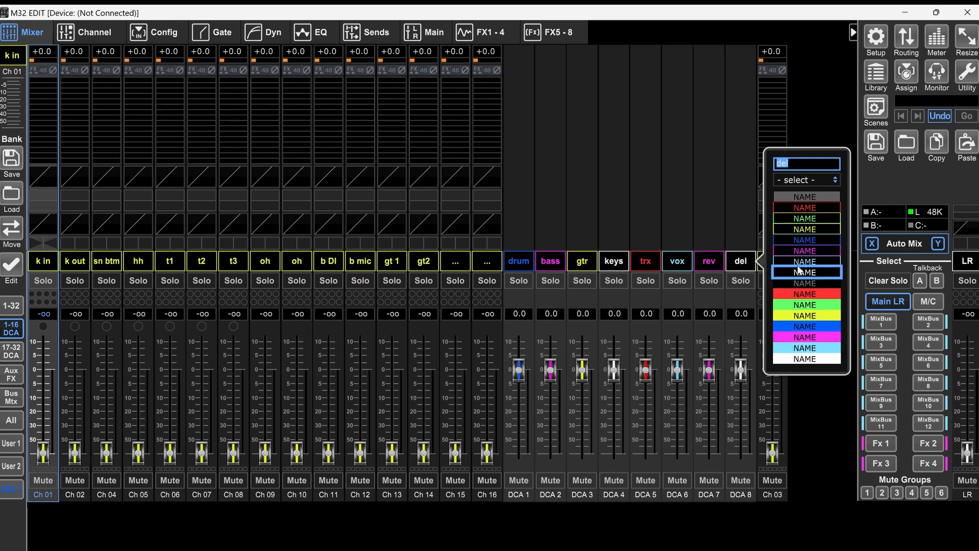
pyautogui.click(806, 251)
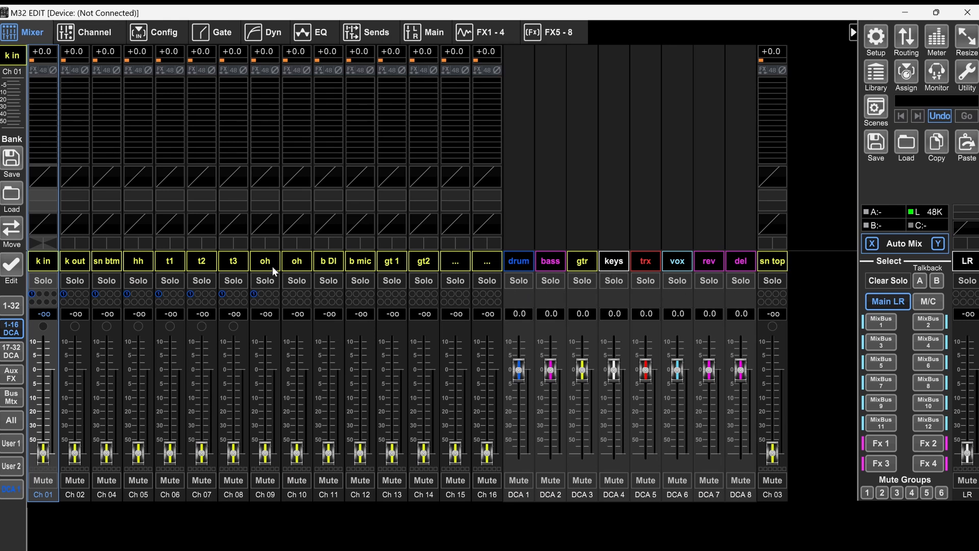
# Step: Assign the drum channels to DCA 1, bass to DCA 2, guitars and ac to DCA 3, keys and synths to DCA 4, and trx to DCA 5
pyautogui.click(285, 294)
pyautogui.click(11, 351)
pyautogui.click(80, 296)
pyautogui.click(118, 295)
pyautogui.click(149, 295)
pyautogui.click(181, 295)
pyautogui.click(213, 295)
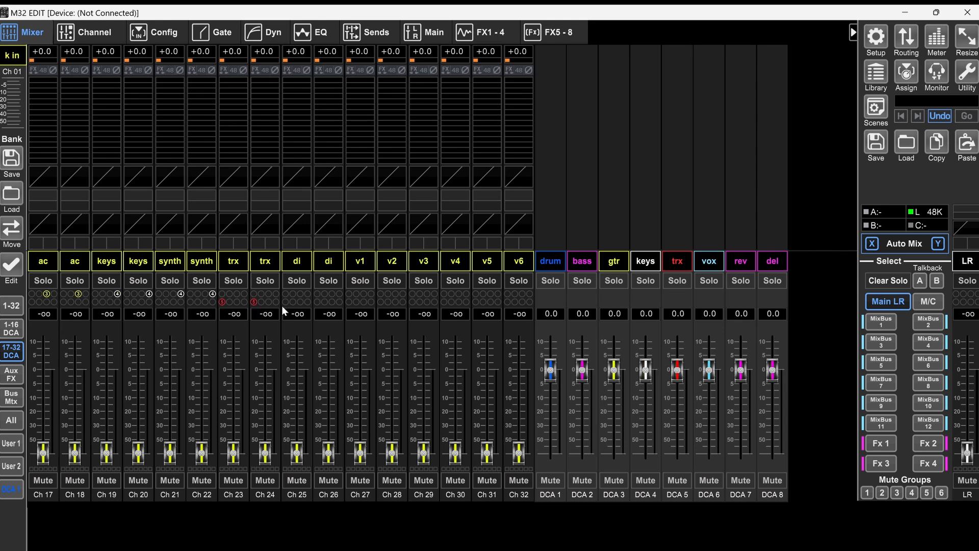
# Step: Assign the di channels to DCA 5 and vocals v1 to v6 to DCA 6, and color the input channels to match their DCAs
pyautogui.click(317, 302)
pyautogui.moveTo(357, 302); pyautogui.dragTo(515, 302)
pyautogui.click(21, 420)
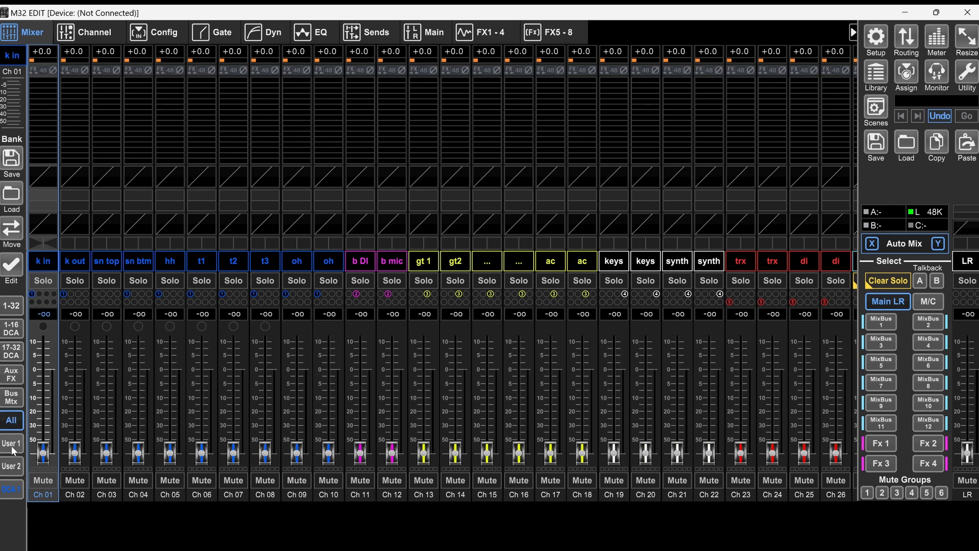
# Step: Rename effects buses 13 and 14 as "hall" and "hall 2"
pyautogui.click(13, 398)
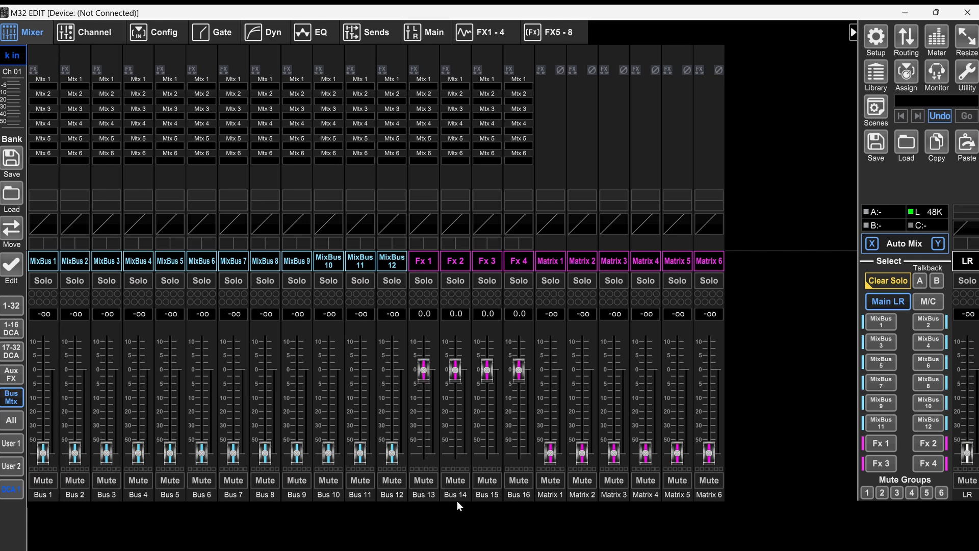
pyautogui.doubleClick(426, 264)
pyautogui.write('hall')
pyautogui.press('Return')
pyautogui.doubleClick(451, 264)
pyautogui.write('hall')
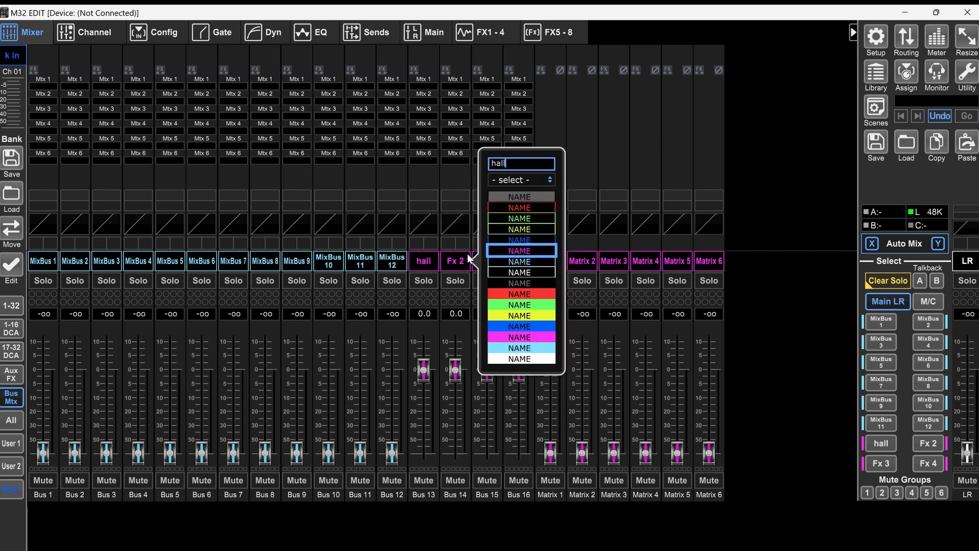
pyautogui.write(' 2')
pyautogui.press('Return')
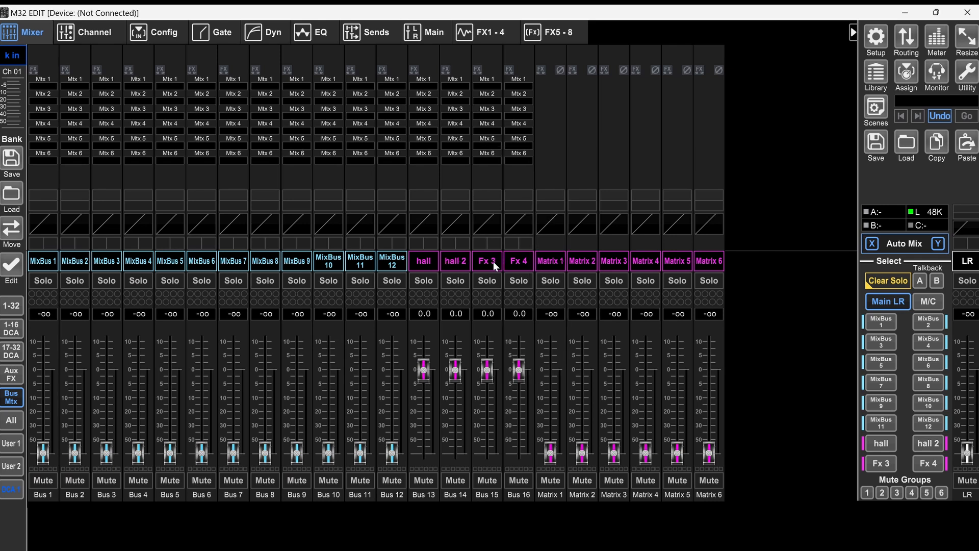
# Step: Rename effects buses 15 and 16 as "plate" and "del"
pyautogui.doubleClick(492, 260)
pyautogui.write('plate')
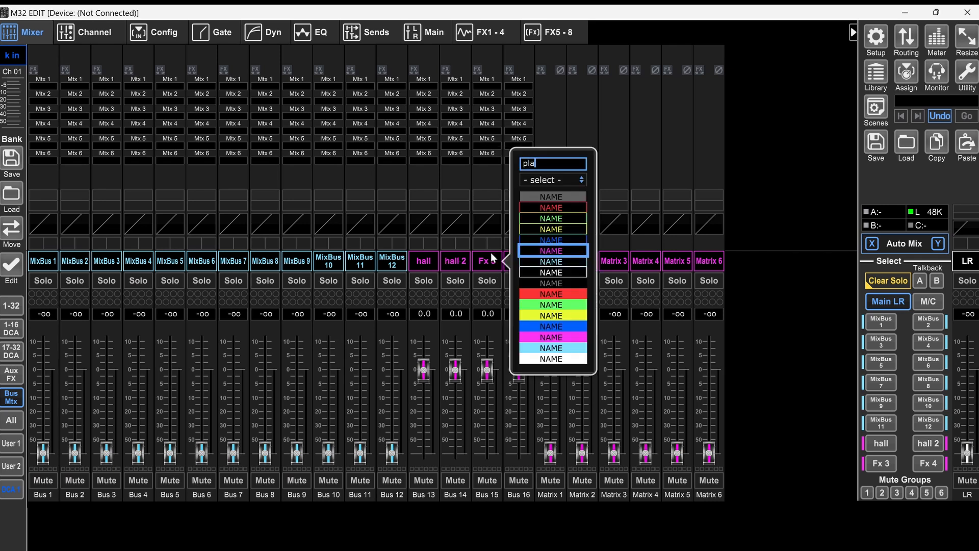
pyautogui.press('Return')
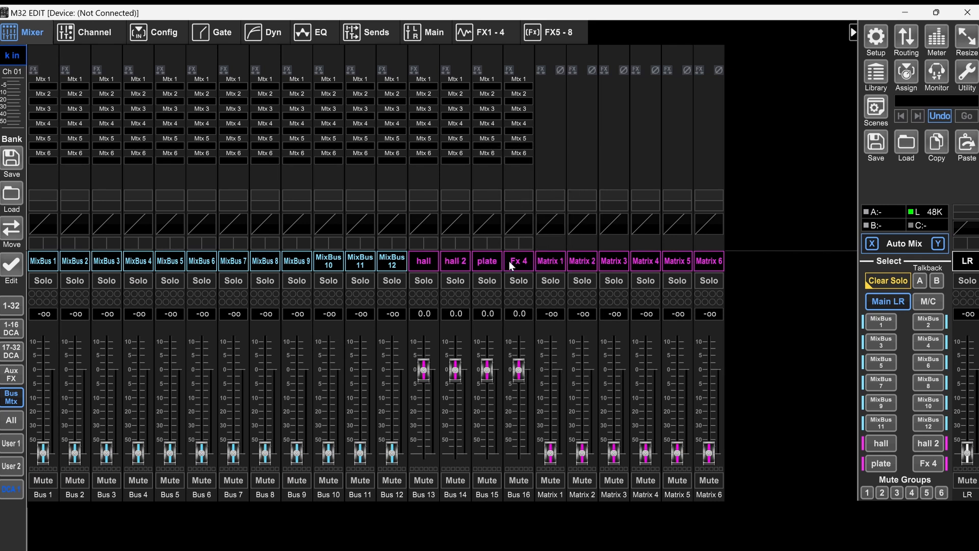
pyautogui.doubleClick(513, 263)
pyautogui.write('del')
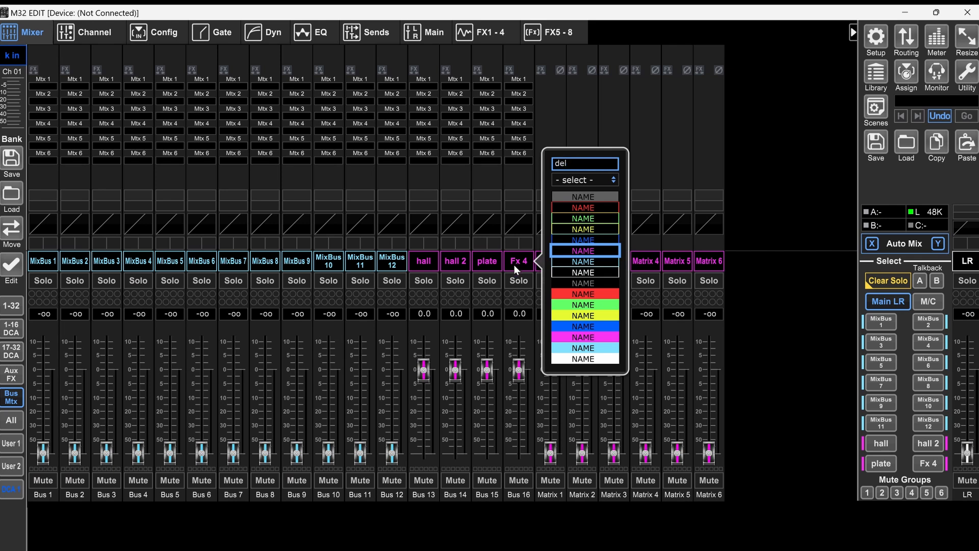
pyautogui.press('Return')
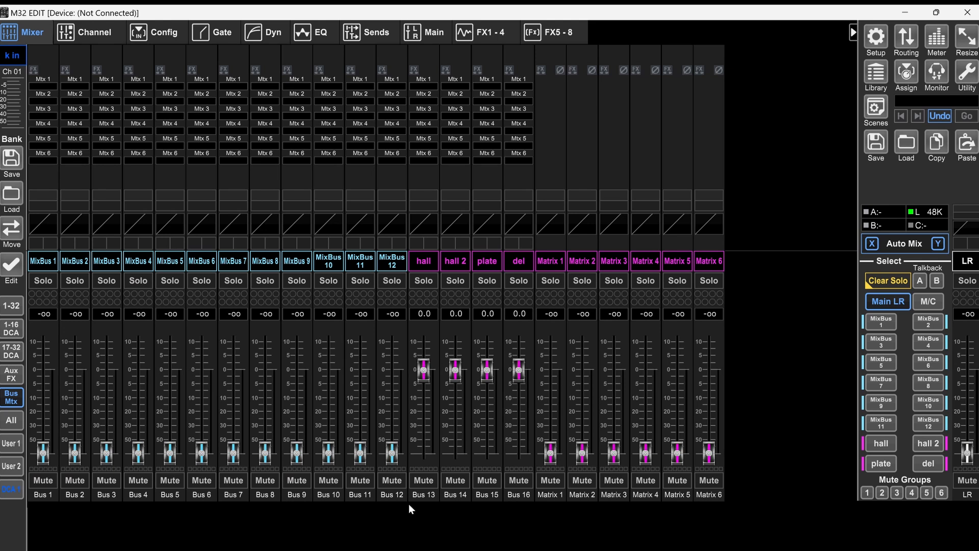
# Step: Name effects returns Fx 1L, 2L, 3L and 4L "hall", "hall 2", "plate" and "delay", and assign both sides of returns 2 and 3 to DCA 7
pyautogui.click(11, 377)
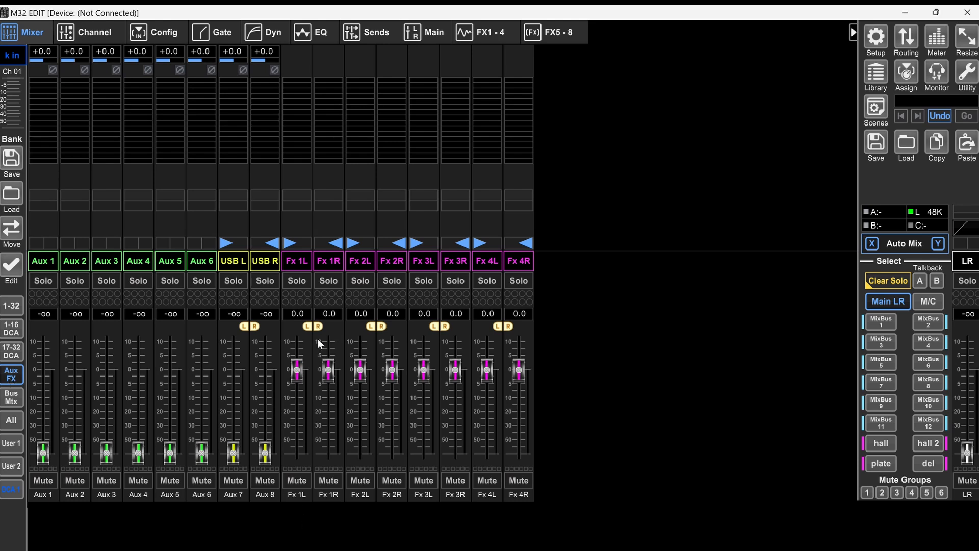
pyautogui.click(301, 264)
pyautogui.click(408, 269)
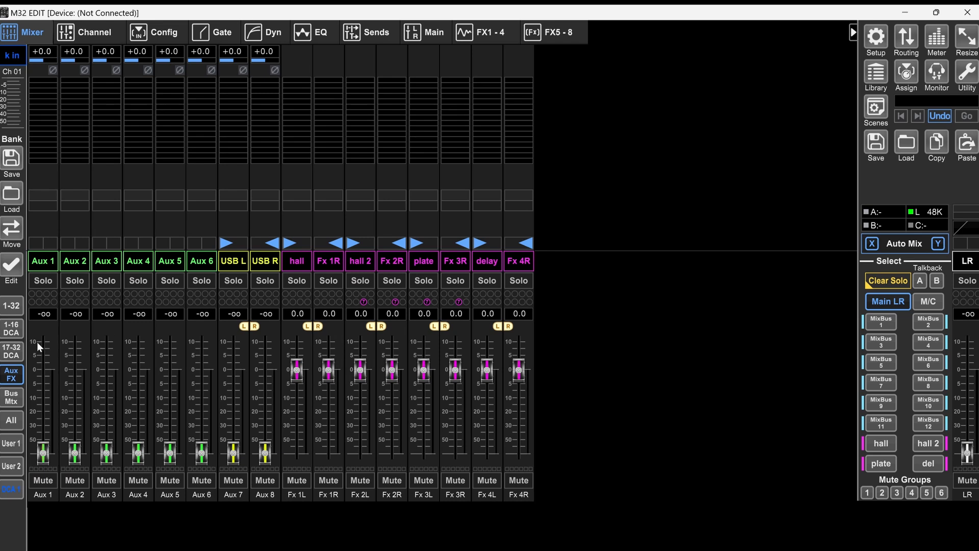
# Step: Assign the del effects bus, Bus 16, to DCA 8
pyautogui.click(12, 401)
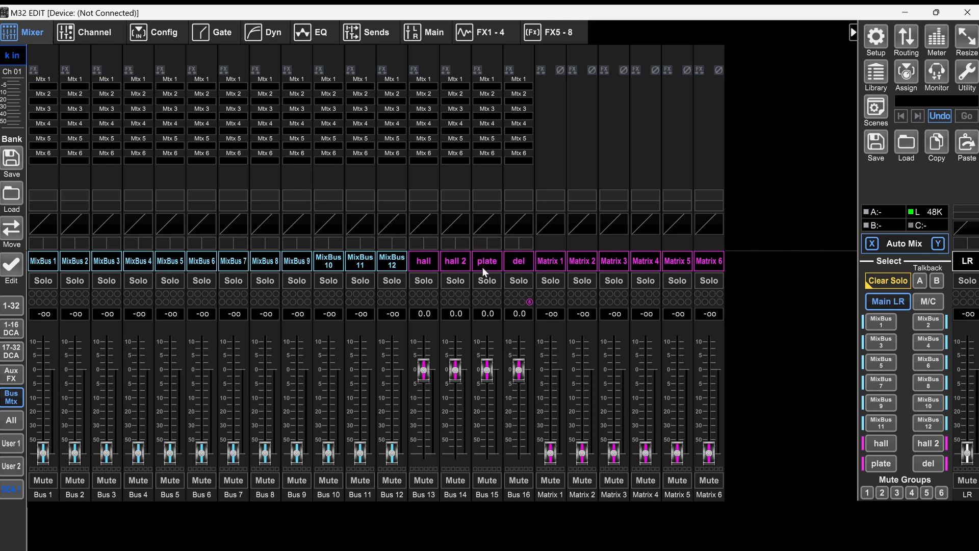
pyautogui.moveTo(457, 373); pyautogui.dragTo(457, 373)
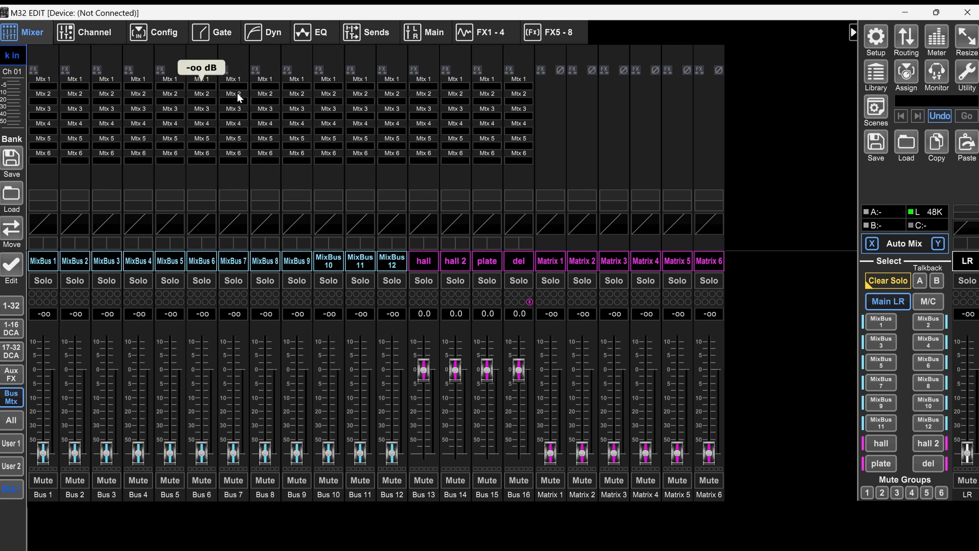
# Step: Load Hall Reverb into effects slot FX 1 and Plate Reverb into slot FX 3
pyautogui.click(461, 34)
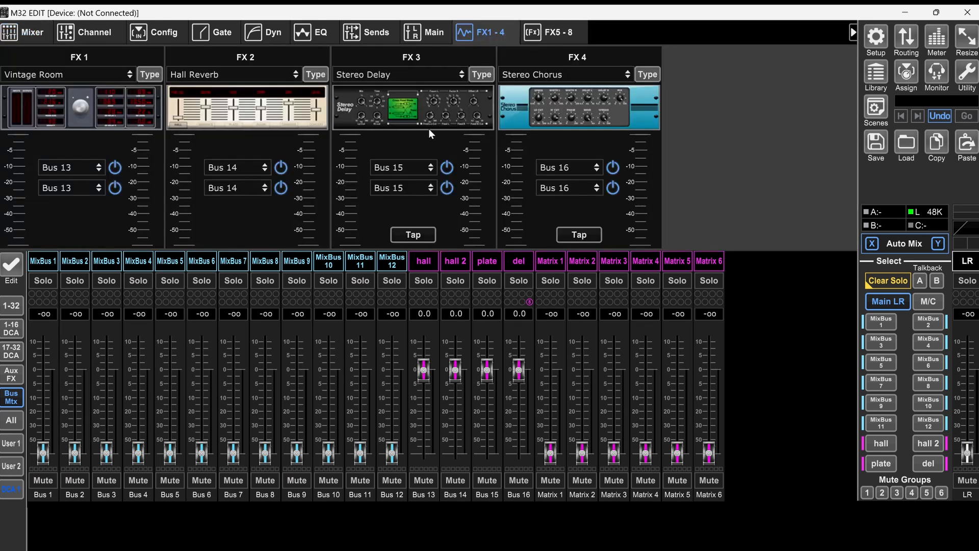
pyautogui.click(149, 75)
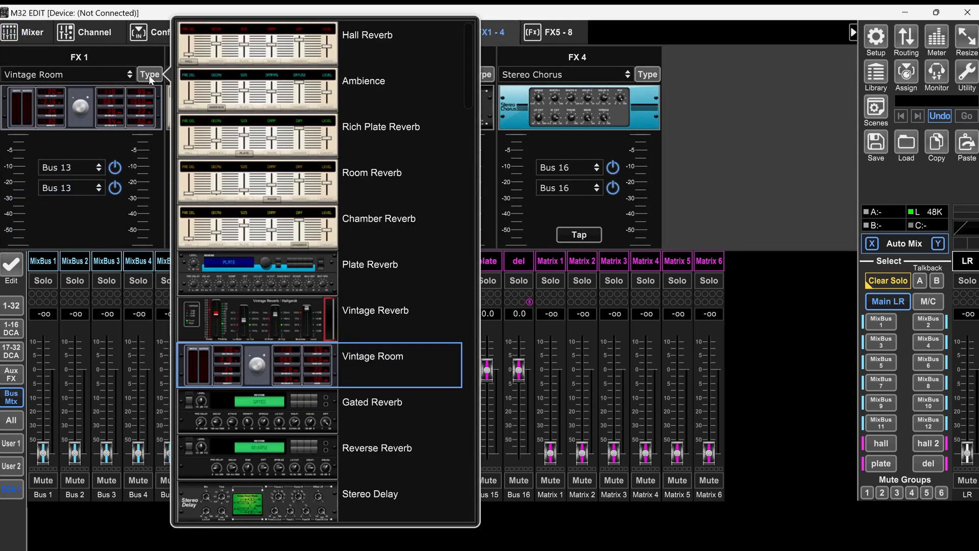
pyautogui.click(272, 51)
pyautogui.click(481, 75)
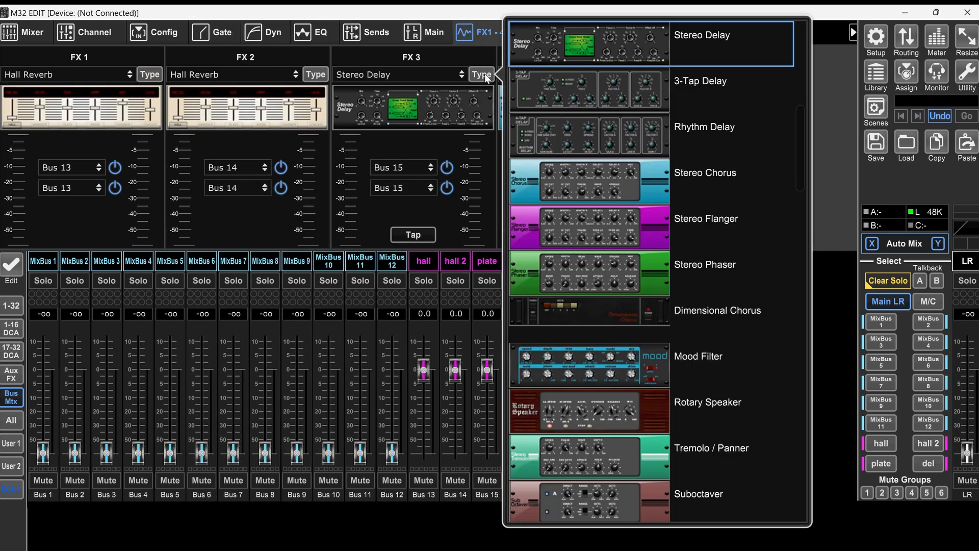
pyautogui.scroll(5, 669, 185)
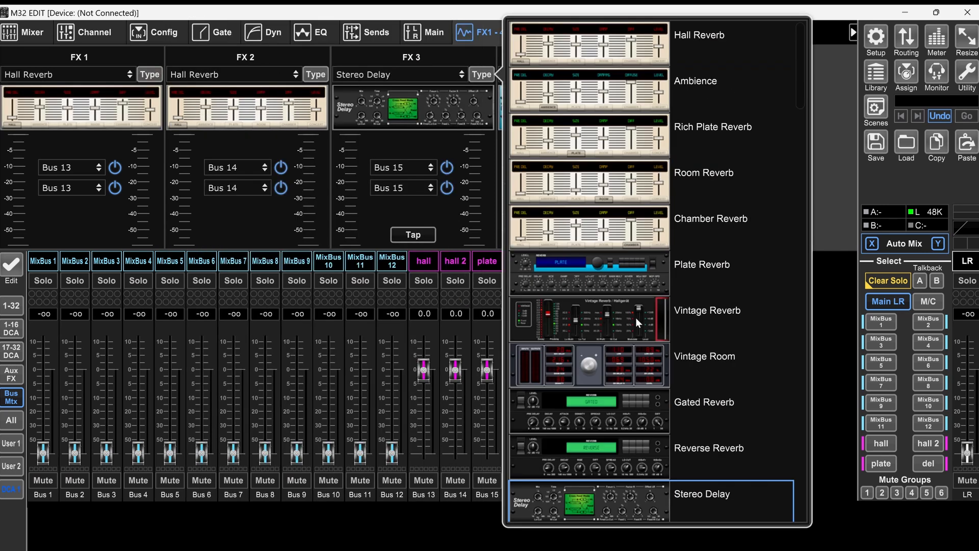
pyautogui.click(631, 271)
# Step: Load Stereo Delay into effects slot FX 4
pyautogui.click(647, 75)
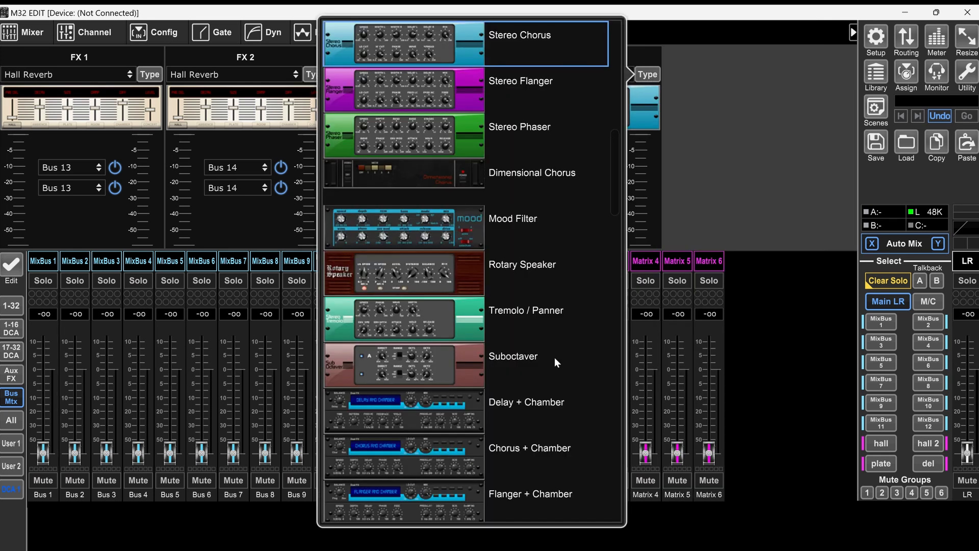
pyautogui.scroll(5, 418, 351)
pyautogui.scroll(-3, 467, 316)
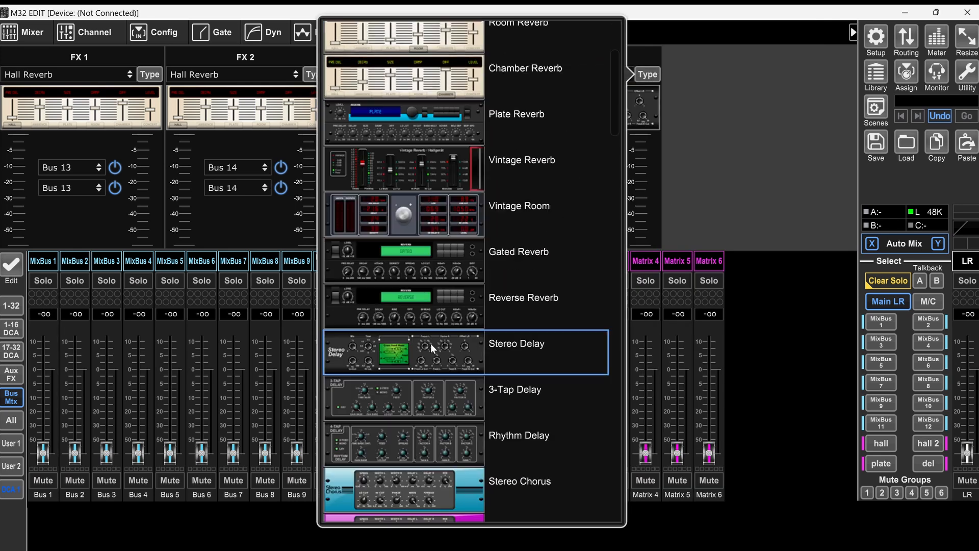
pyautogui.click(433, 350)
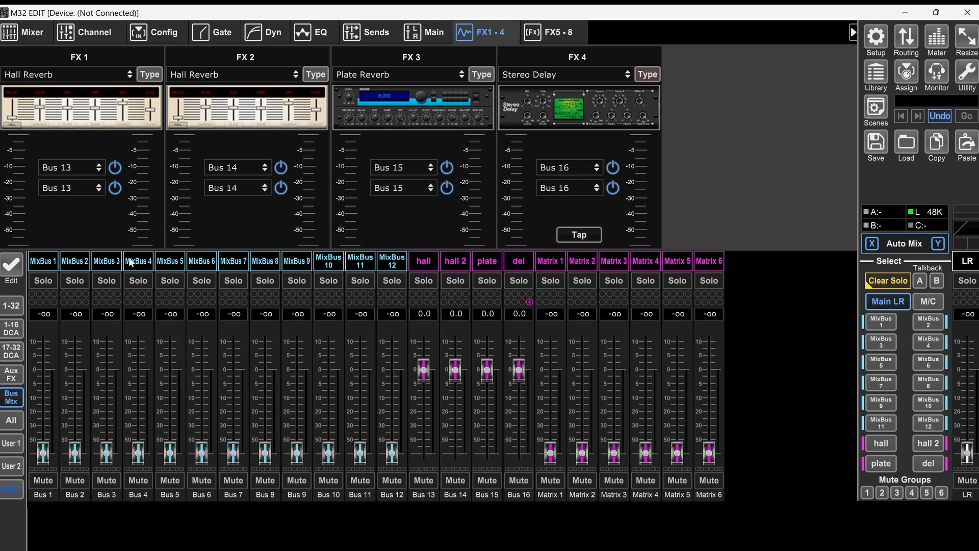
# Step: Name mix buses 1 through 8 "mon1" to "mon8" in order
pyautogui.click(39, 261)
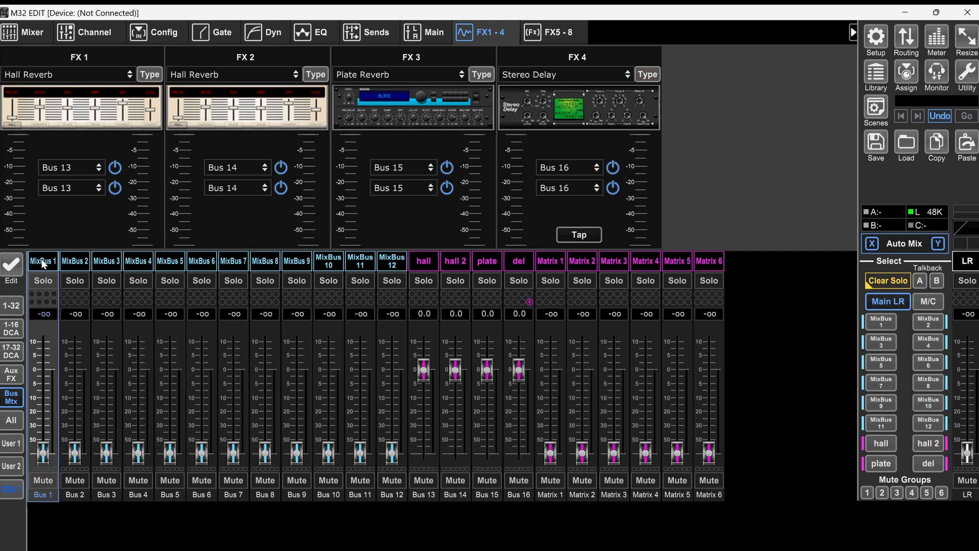
pyautogui.doubleClick(51, 261)
pyautogui.write('mon1')
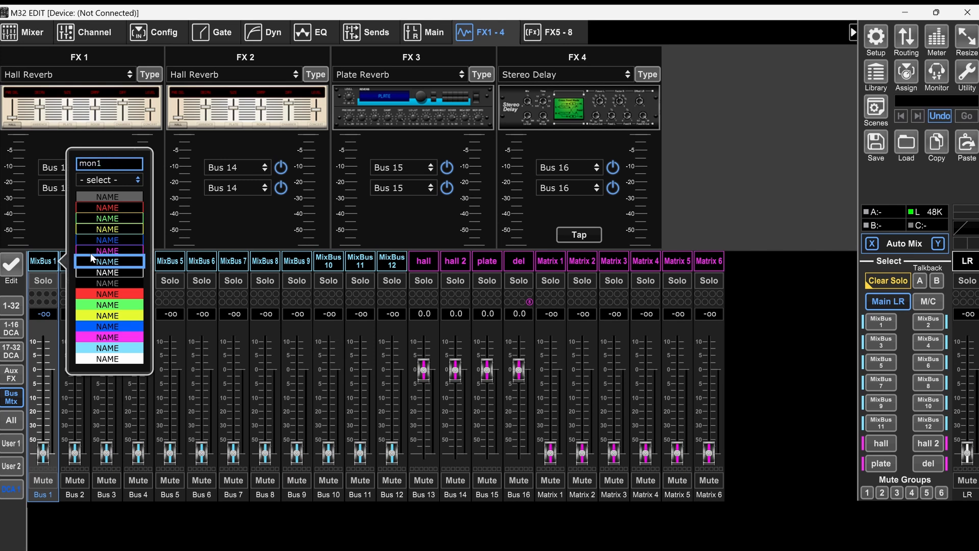
pyautogui.press('Return')
pyautogui.doubleClick(84, 265)
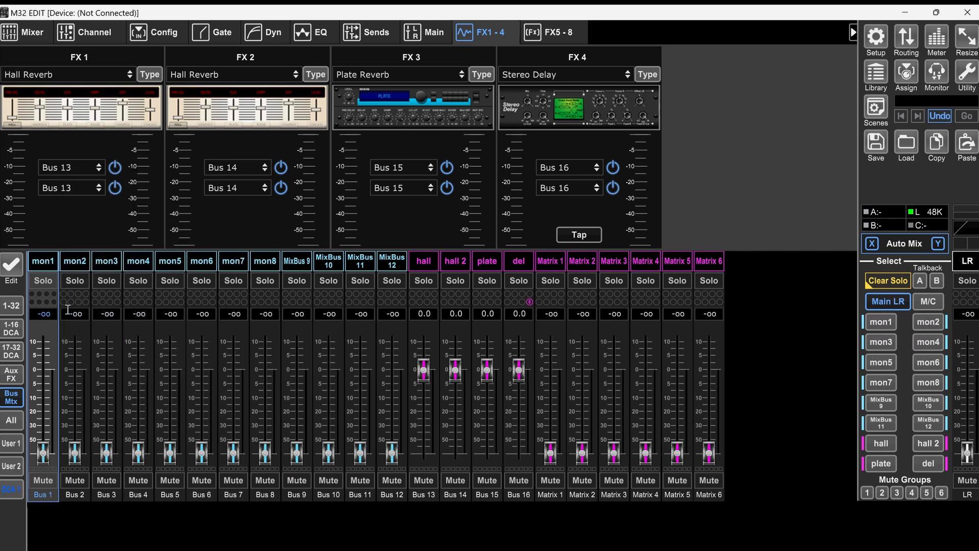
# Step: Set the fader levels of the monitor buses mon1 through mon4 to 0 dB
pyautogui.click(49, 314)
pyautogui.write('0')
pyautogui.press('Return')
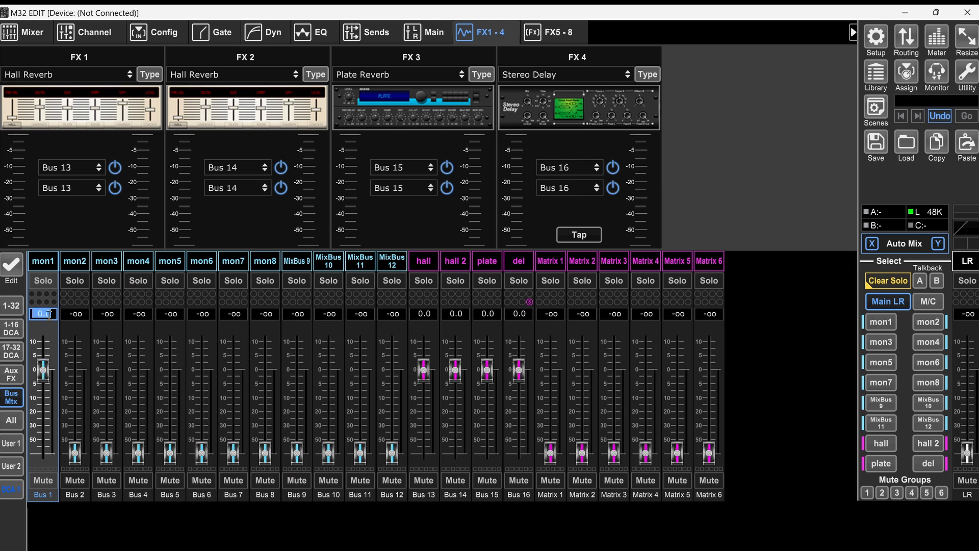
pyautogui.click(72, 314)
pyautogui.write('0')
pyautogui.press('Return')
pyautogui.click(106, 315)
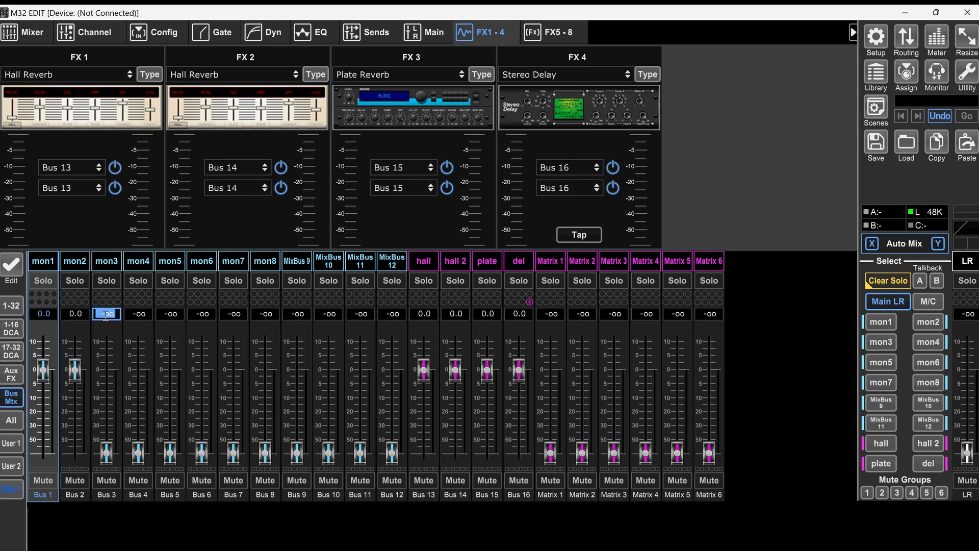
pyautogui.write('0')
pyautogui.press('Return')
pyautogui.click(138, 314)
pyautogui.write('0')
pyautogui.press('Return')
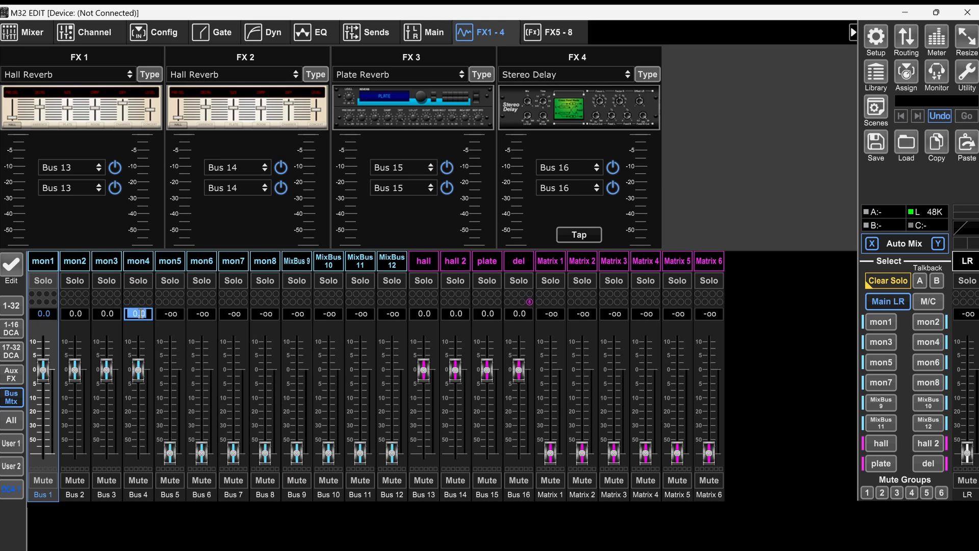
# Step: Set the fader levels of the monitor buses mon5 through mon8 to 0 dB
pyautogui.click(161, 314)
pyautogui.write('0')
pyautogui.press('Return')
pyautogui.click(214, 318)
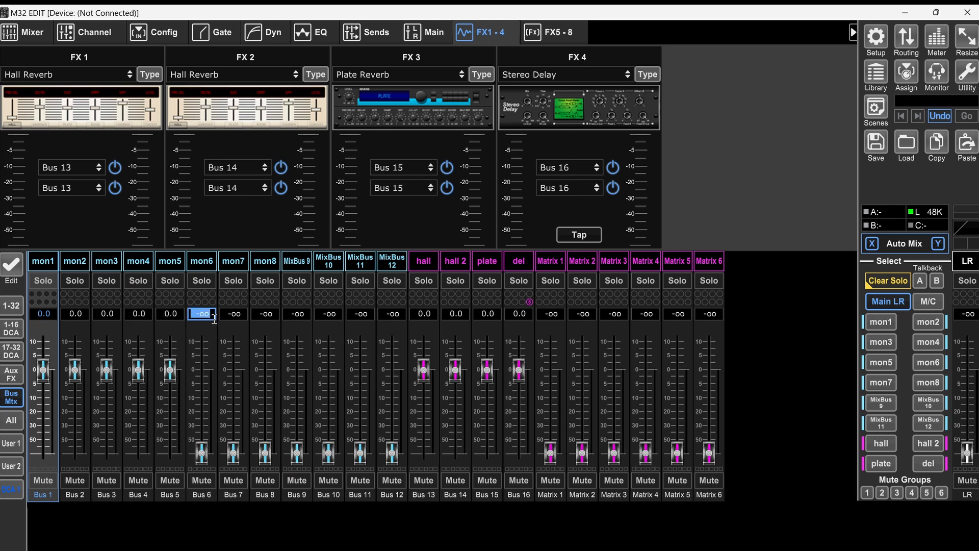
pyautogui.write('0')
pyautogui.press('Return')
pyautogui.click(233, 314)
pyautogui.write('0')
pyautogui.press('Return')
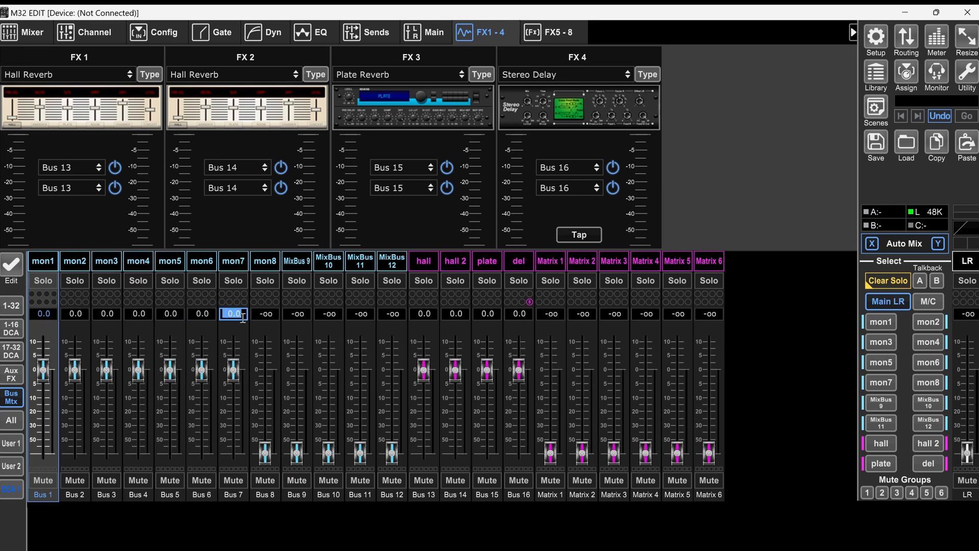
pyautogui.click(265, 314)
pyautogui.write('0')
pyautogui.press('Return')
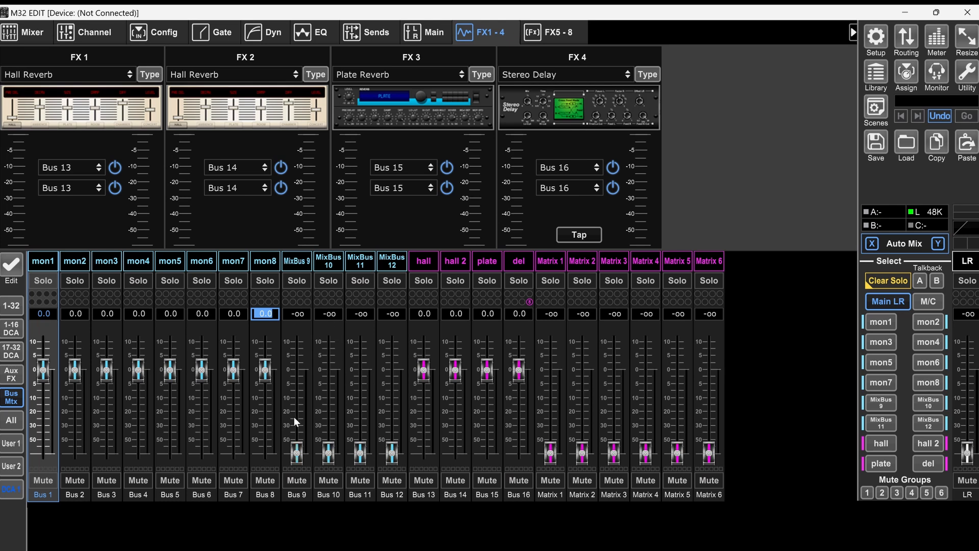
# Step: Turn on the noise gate, EQ, low cut and compressor for the k in channel
pyautogui.click(11, 420)
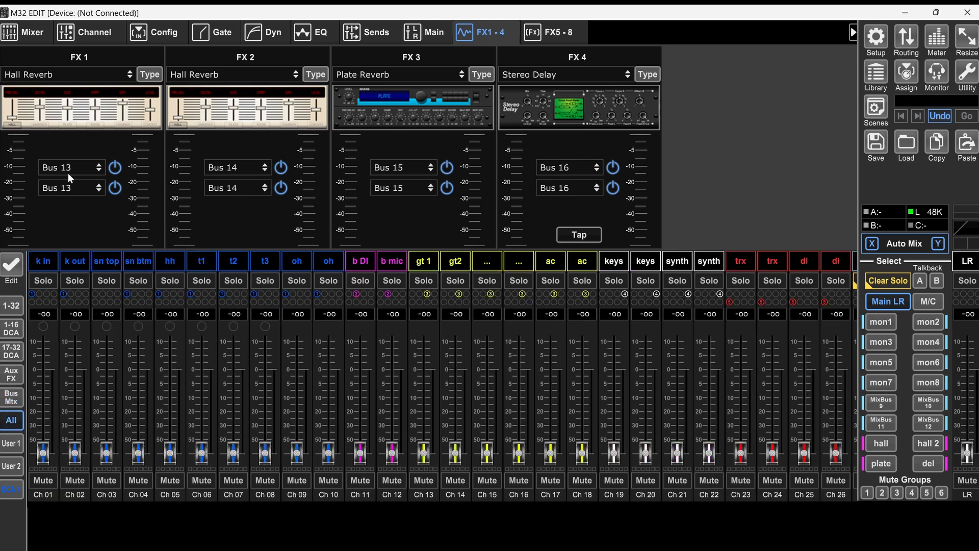
pyautogui.click(66, 36)
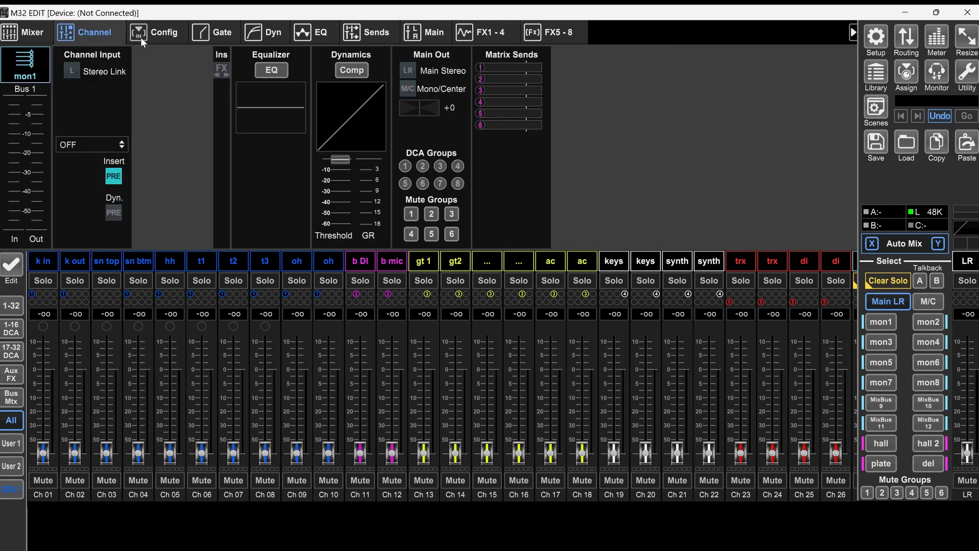
pyautogui.click(45, 262)
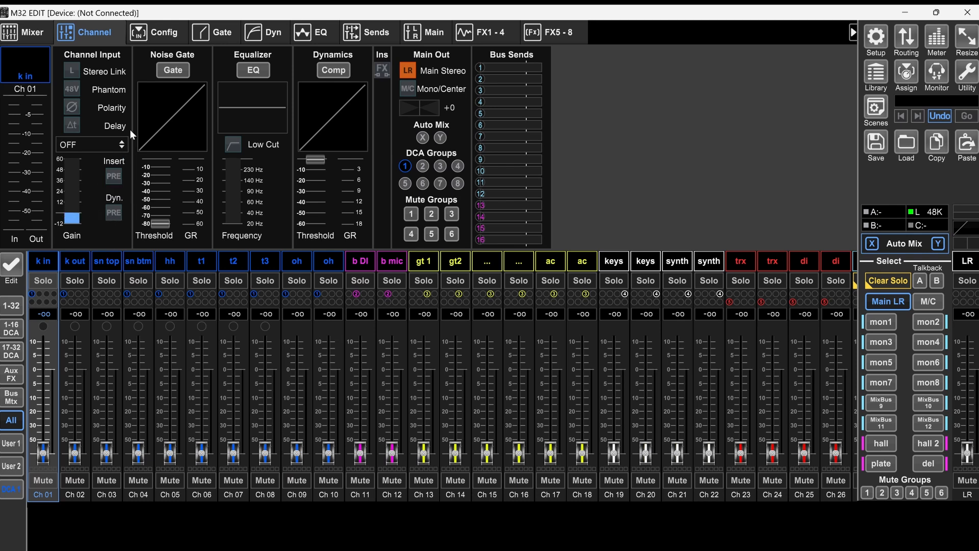
pyautogui.click(177, 71)
pyautogui.click(256, 71)
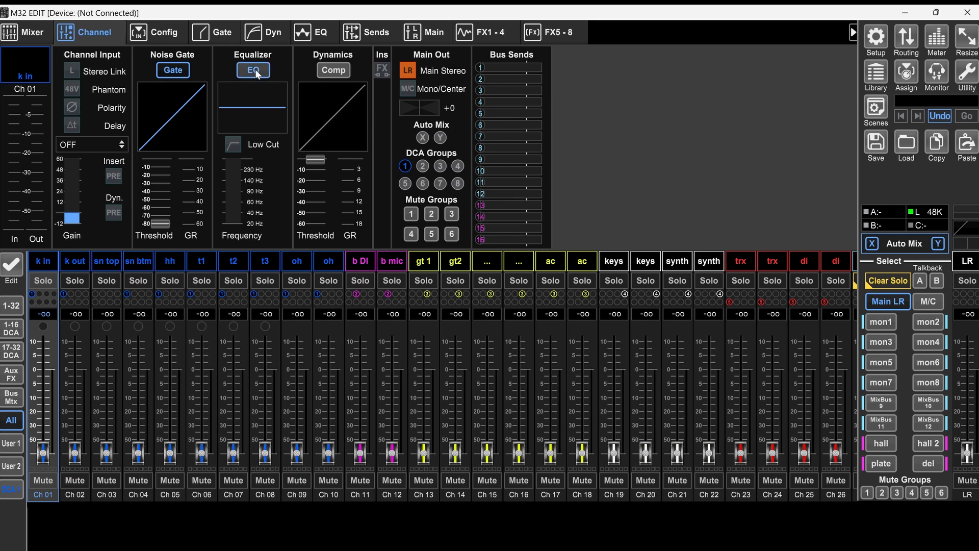
pyautogui.click(233, 145)
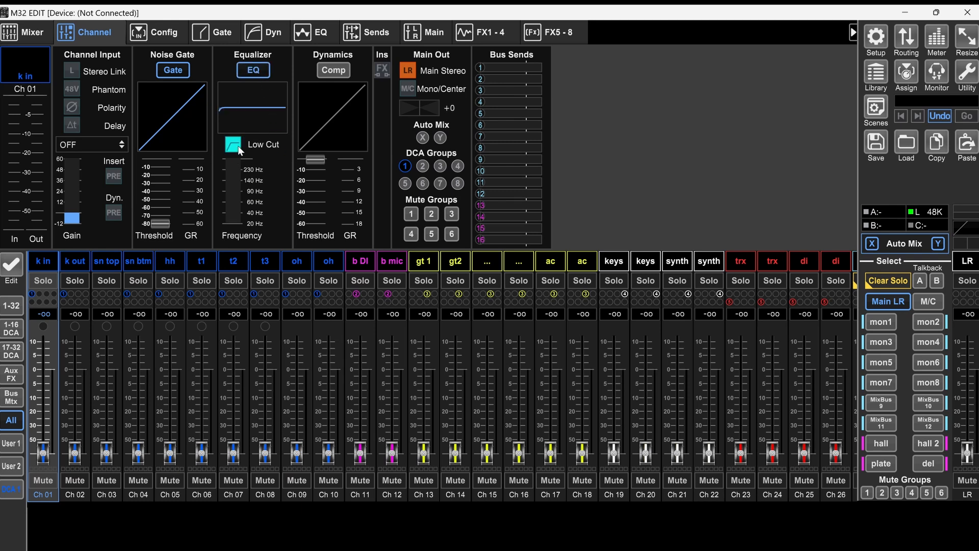
pyautogui.click(340, 71)
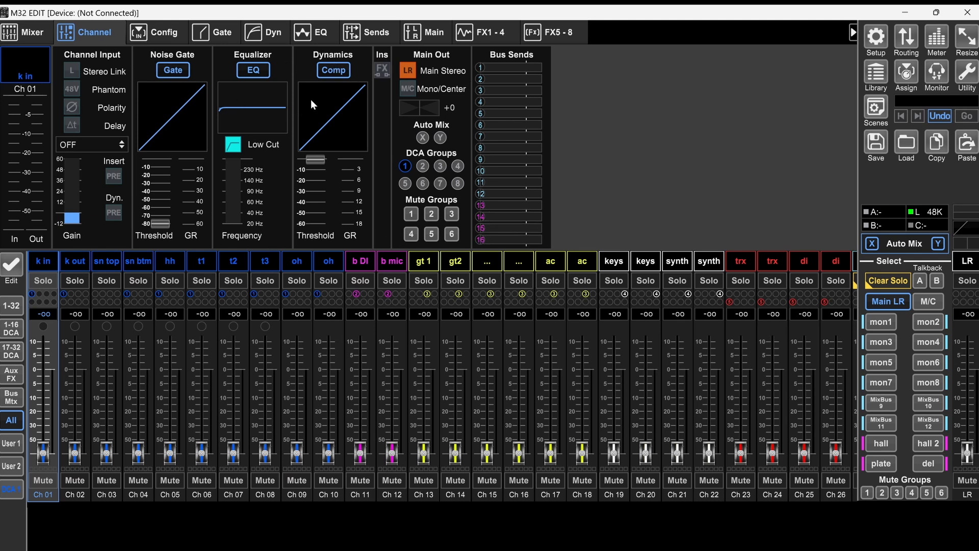
pyautogui.moveTo(154, 216); pyautogui.dragTo(175, 393)
# Step: Turn on the noise gate for k out, and the EQ and low cut for hh
pyautogui.click(75, 261)
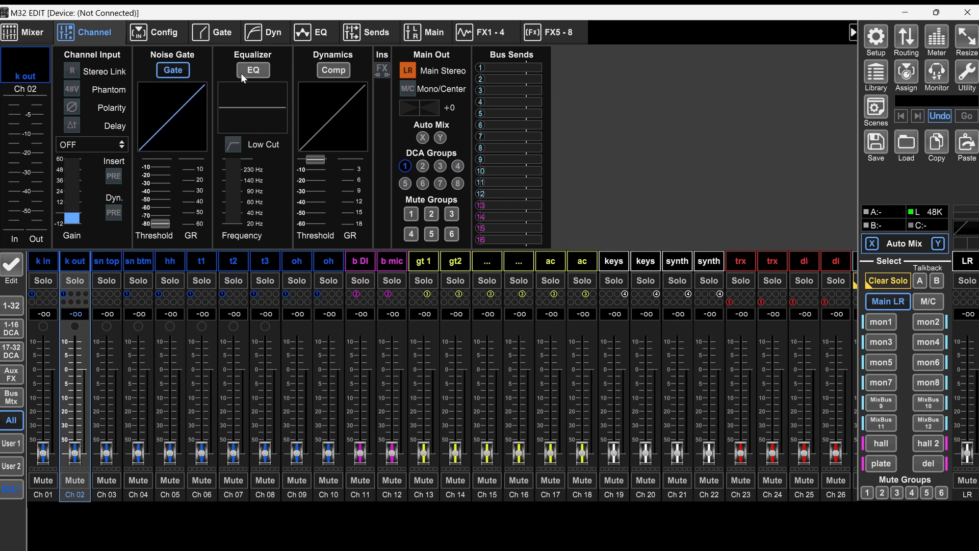
pyautogui.click(170, 261)
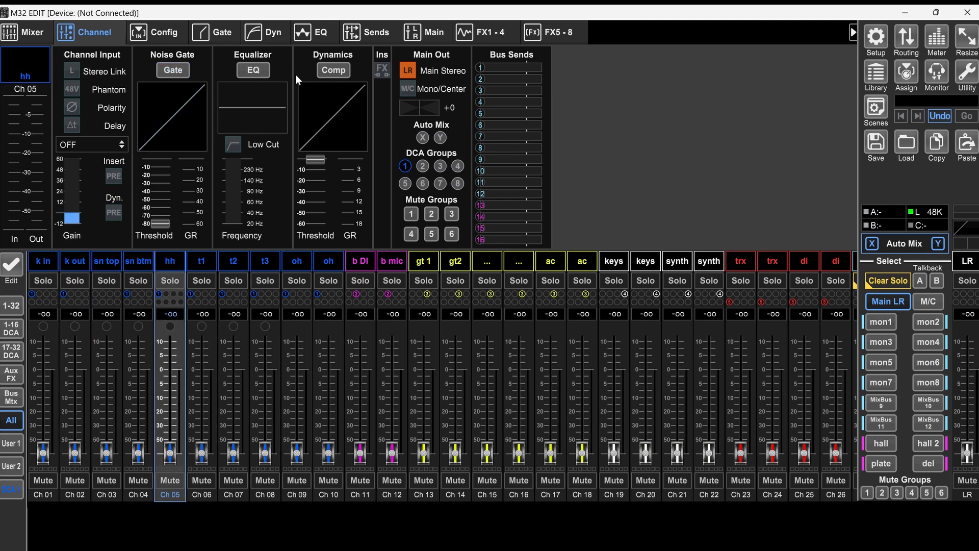
pyautogui.click(247, 71)
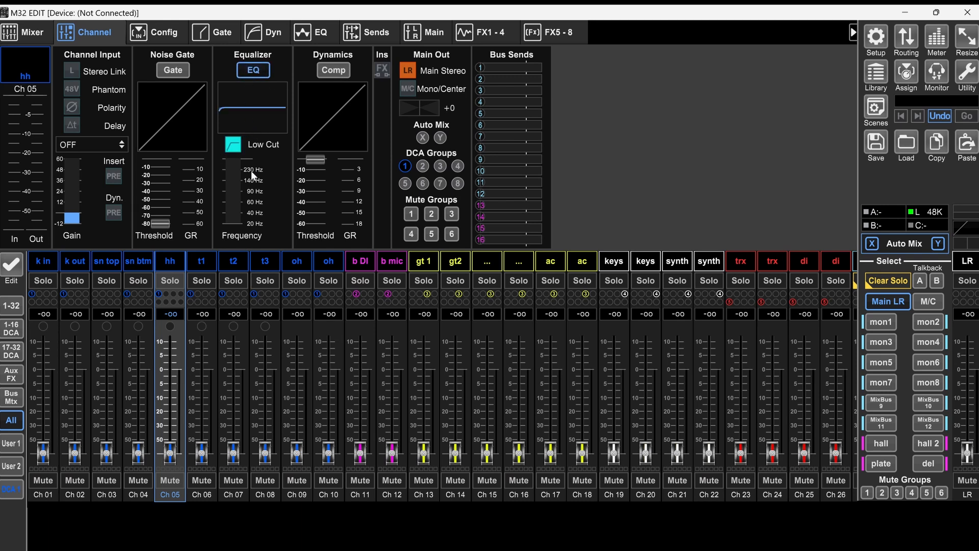
# Step: Stereo-link the two oh channels, 09 and 10, and turn on their EQ
pyautogui.click(297, 261)
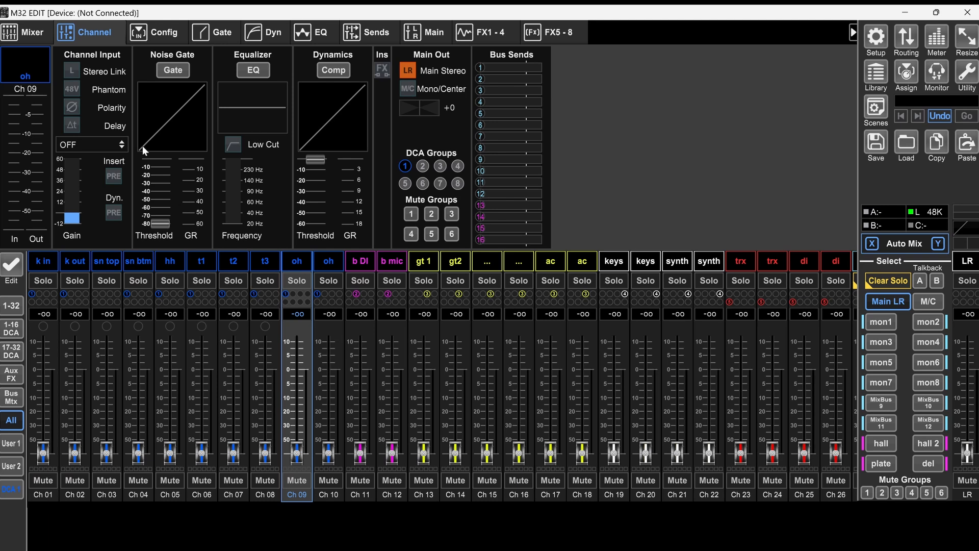
pyautogui.click(71, 70)
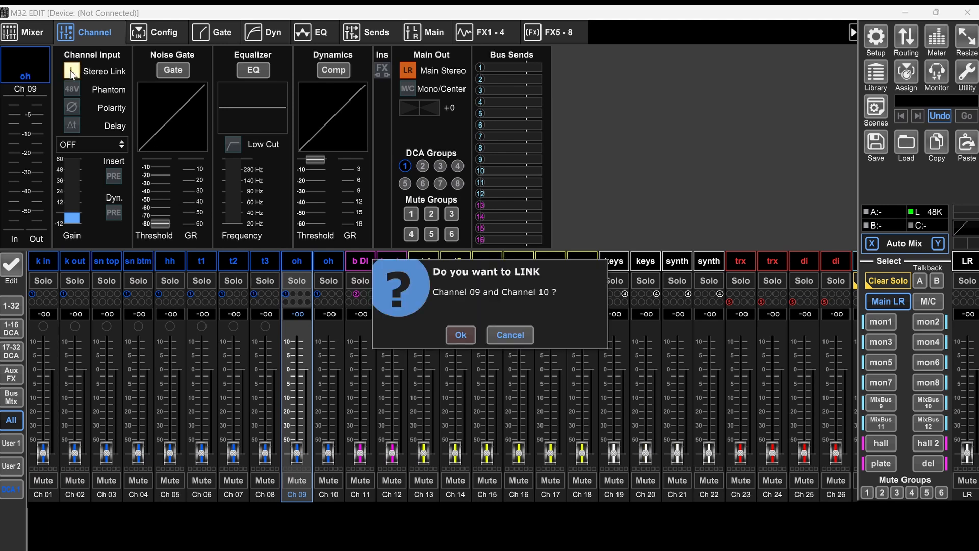
pyautogui.click(467, 337)
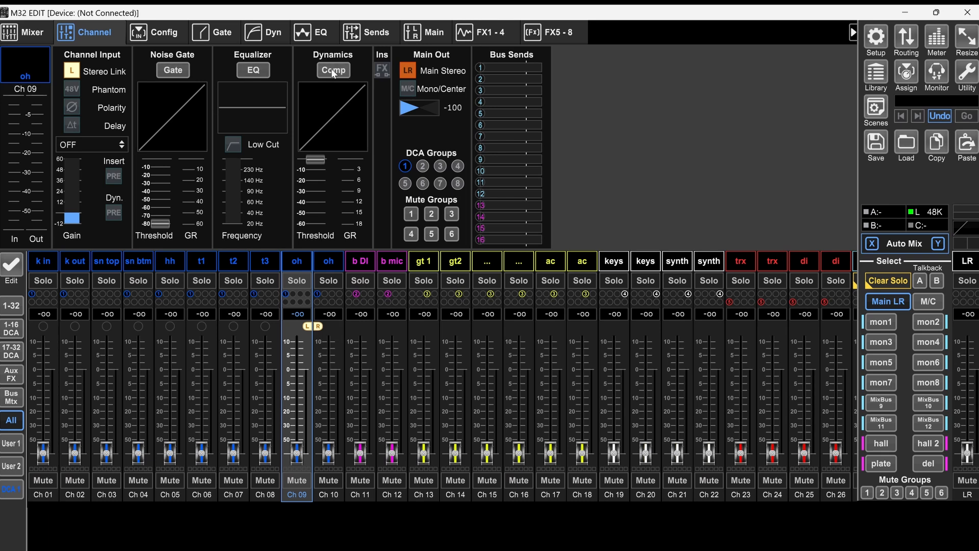
pyautogui.click(268, 72)
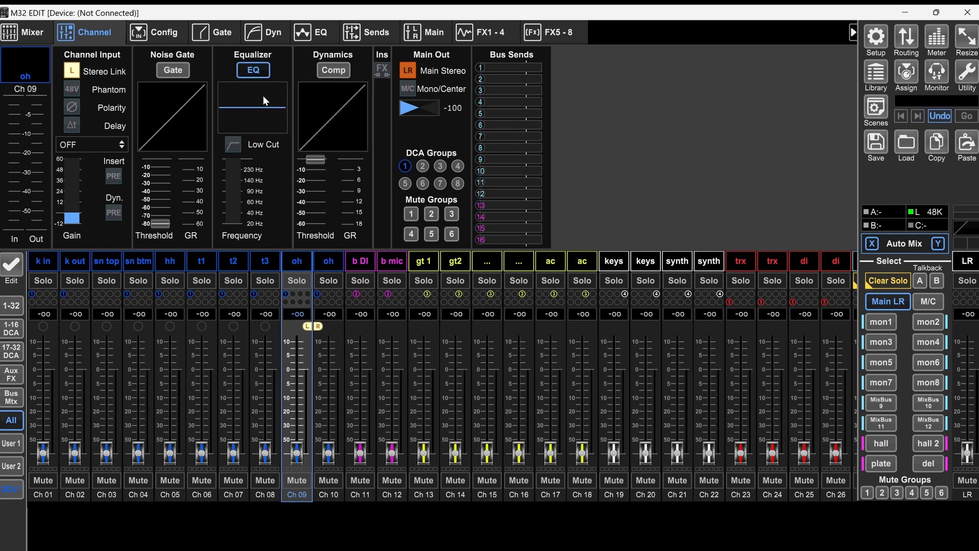
pyautogui.click(350, 268)
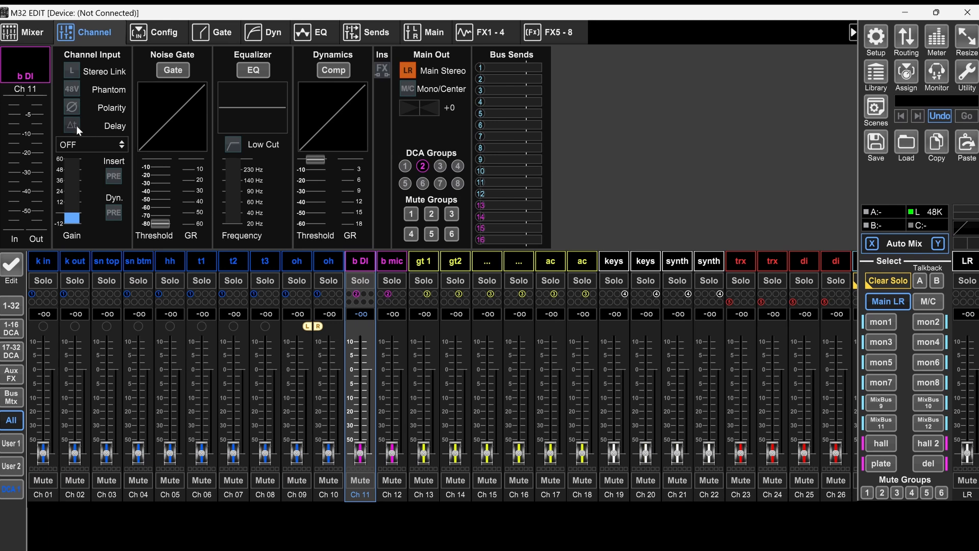
# Step: Set the k in gate to 0 ms attack and 185 ms release, with the side chain filter on at 129.1 Hz
pyautogui.click(42, 266)
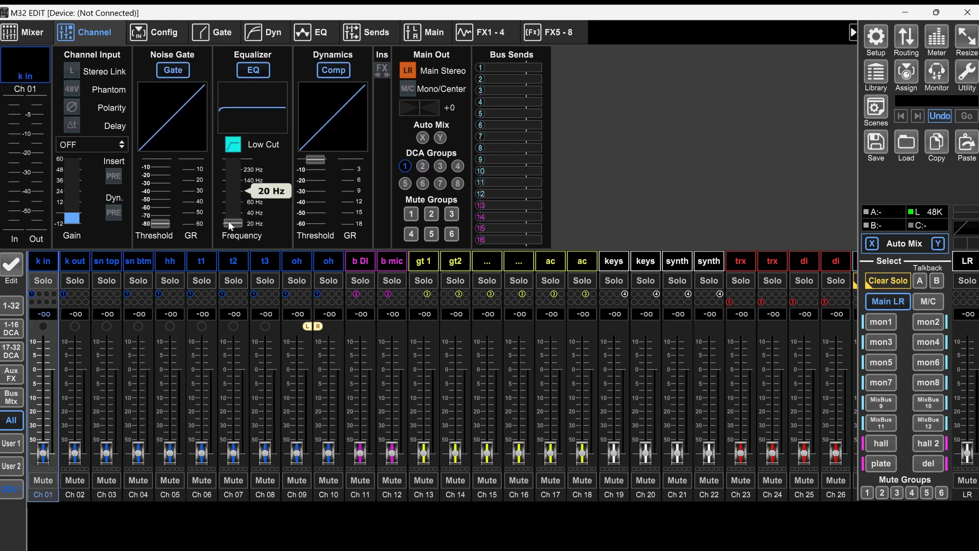
pyautogui.click(220, 32)
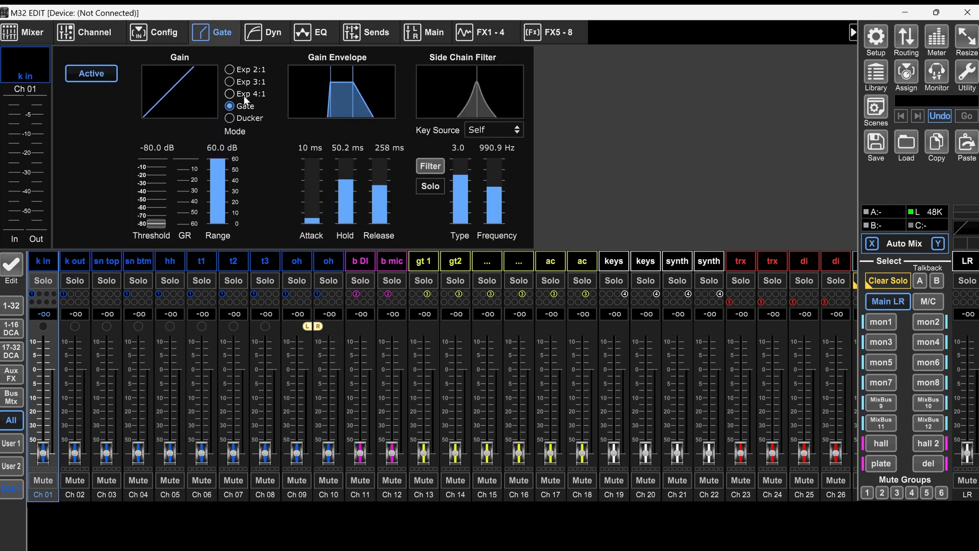
pyautogui.moveTo(309, 219); pyautogui.dragTo(312, 228)
pyautogui.moveTo(379, 197)
pyautogui.moveTo(380, 186); pyautogui.dragTo(382, 193)
pyautogui.click(430, 166)
pyautogui.moveTo(497, 186); pyautogui.dragTo(496, 232)
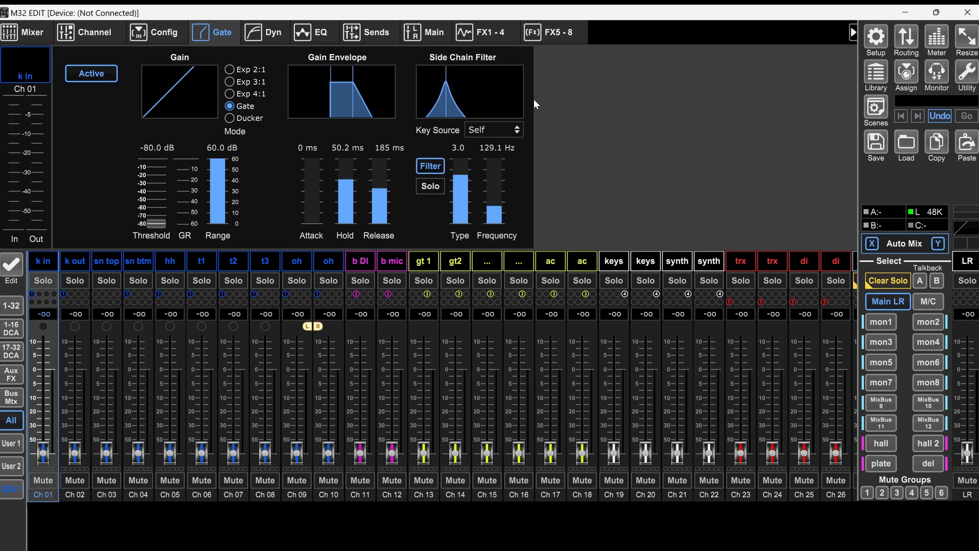
pyautogui.moveTo(153, 225); pyautogui.dragTo(171, 245)
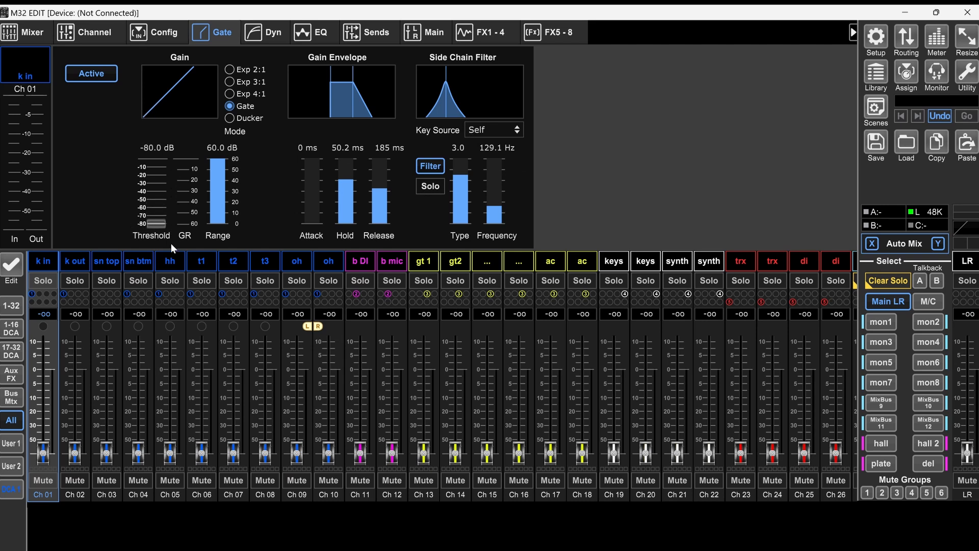
# Step: Set the key source of the k out channel's gate to Channel 01
pyautogui.click(72, 261)
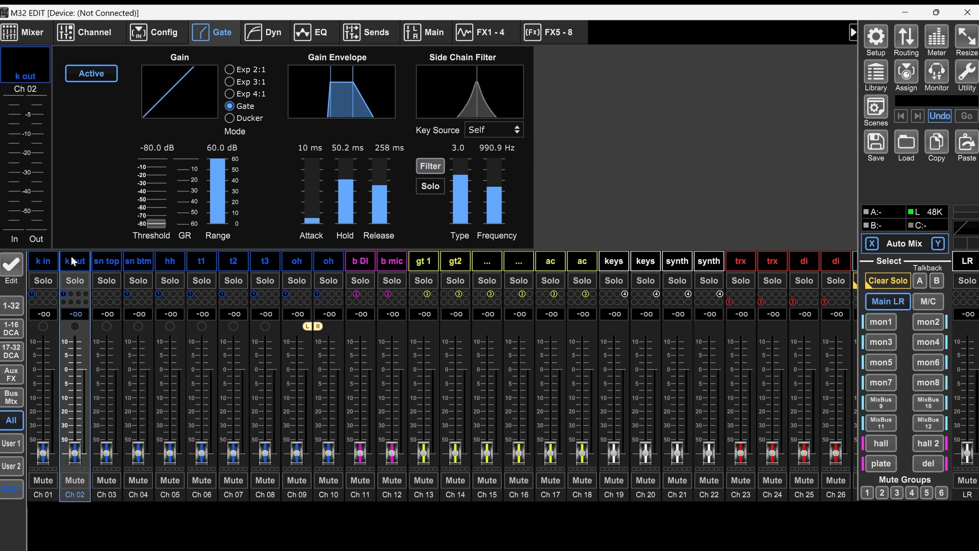
pyautogui.click(499, 132)
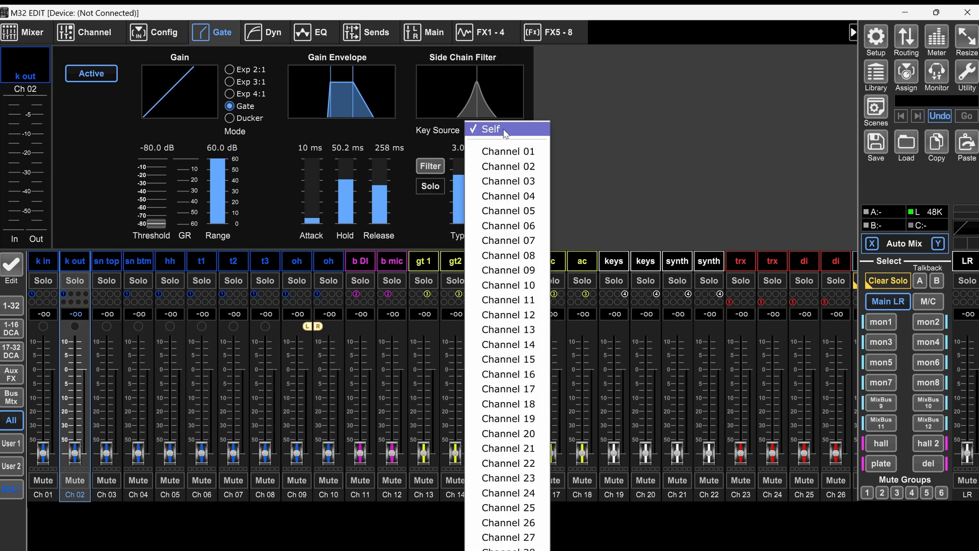
pyautogui.click(510, 151)
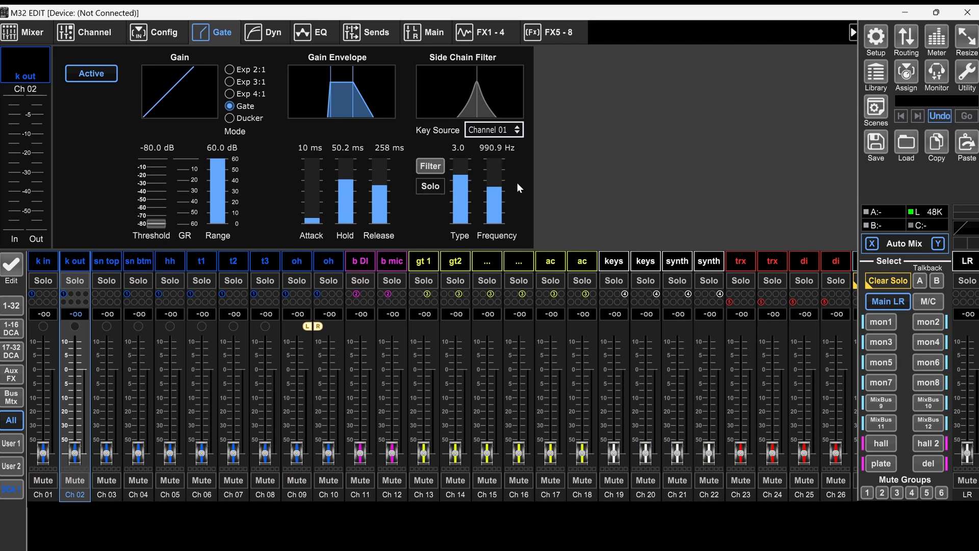
pyautogui.moveTo(149, 227); pyautogui.dragTo(198, 332)
# Step: Set the sn top channel's compressor to 34 ms attack and 89 ms release
pyautogui.scroll(-4, 319, 224)
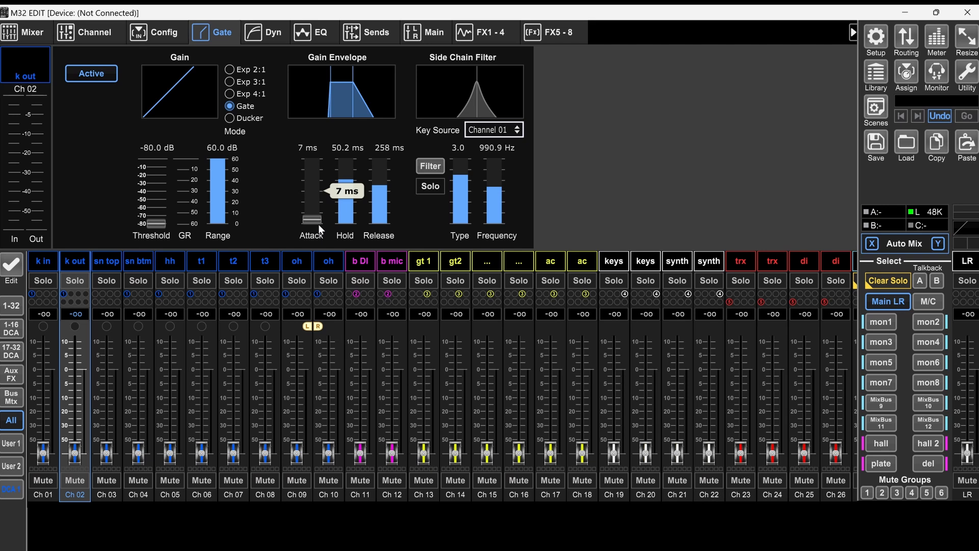
pyautogui.click(118, 260)
pyautogui.click(137, 261)
pyautogui.scroll(-3, 315, 220)
pyautogui.click(121, 261)
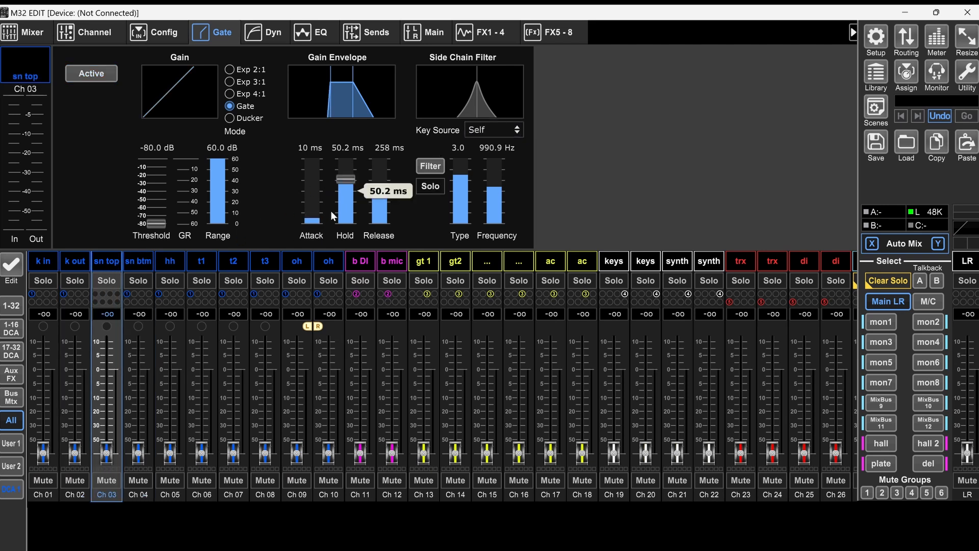
pyautogui.click(138, 261)
pyautogui.click(275, 32)
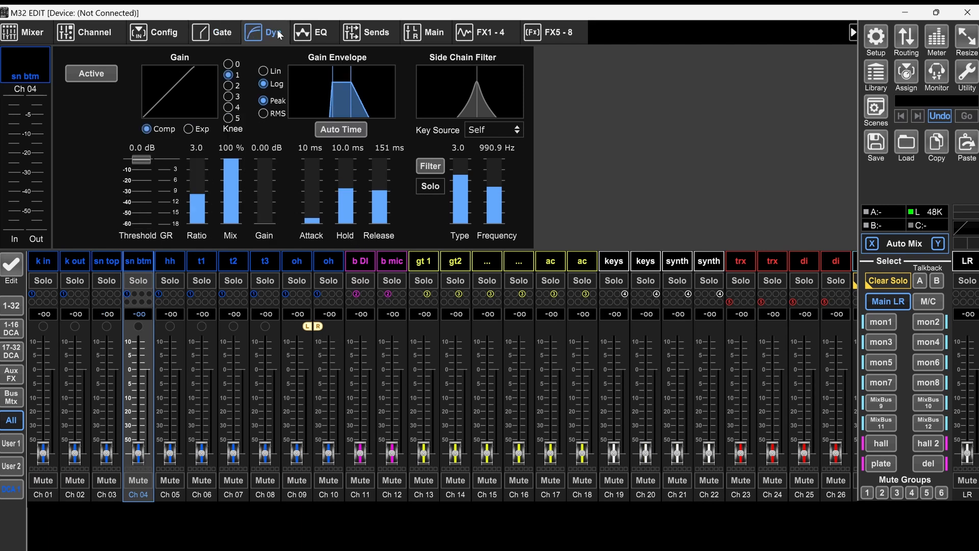
pyautogui.click(107, 261)
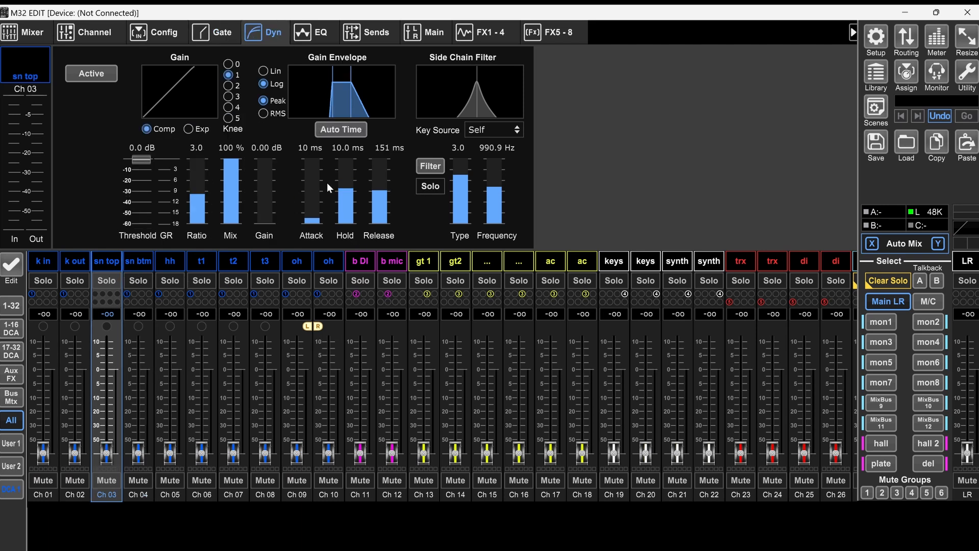
pyautogui.moveTo(307, 199)
pyautogui.moveTo(309, 214)
pyautogui.mouseDown()
pyautogui.moveTo(314, 187)
pyautogui.moveTo(373, 193)
pyautogui.moveTo(309, 209)
pyautogui.mouseUp()
pyautogui.moveTo(375, 193)
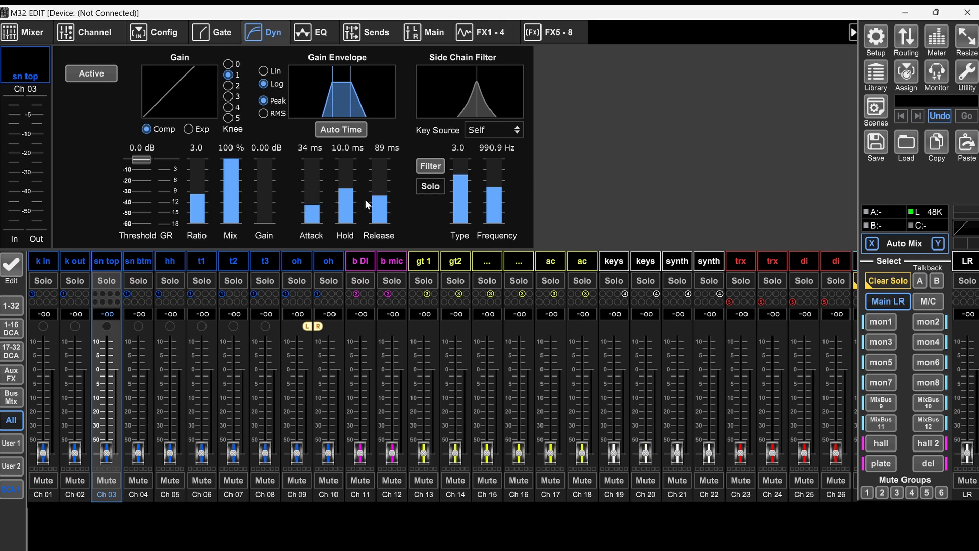
# Step: Turn on the side chain filter of the sn top compressor, keep Self as key source and set its frequency to 447.7 Hz
pyautogui.click(441, 165)
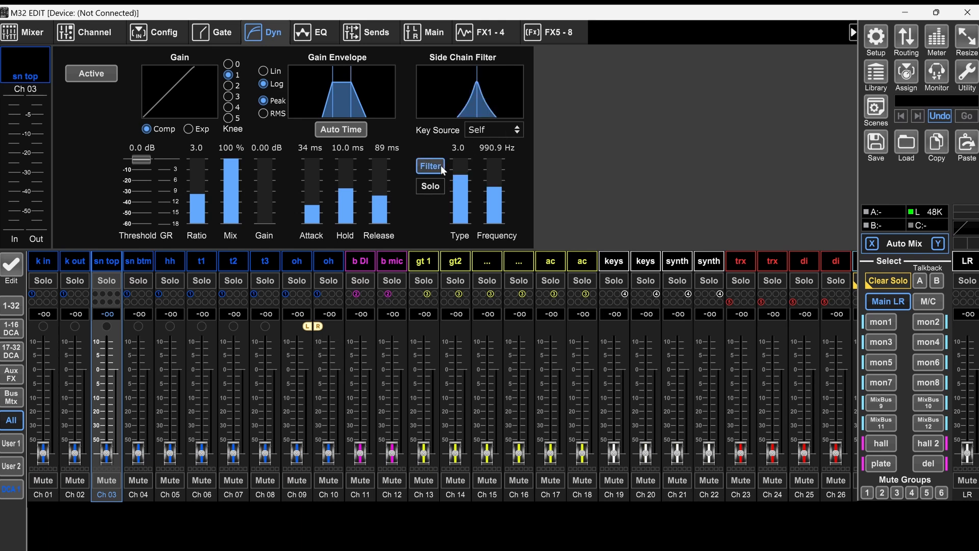
pyautogui.click(494, 130)
pyautogui.click(490, 130)
pyautogui.moveTo(494, 186); pyautogui.dragTo(500, 208)
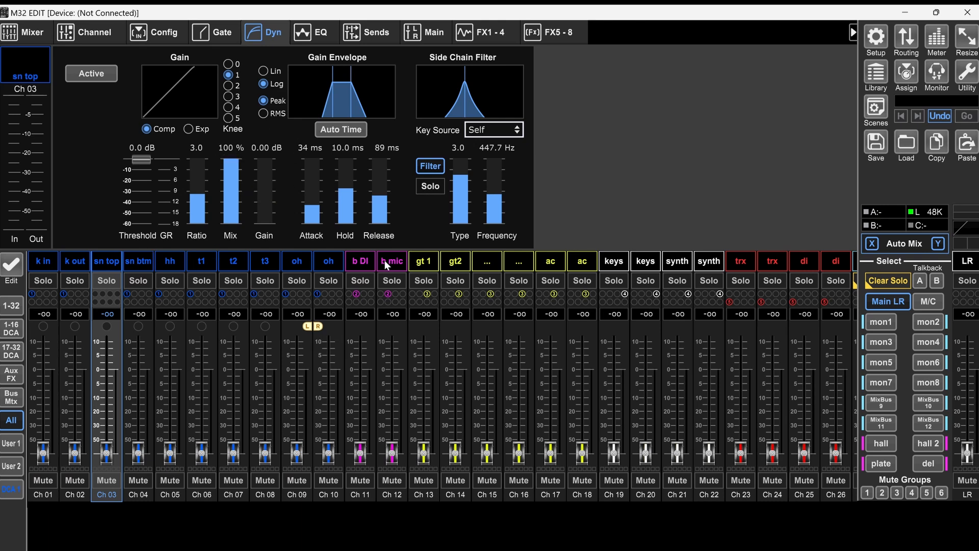
pyautogui.hscroll(10, 286, 286)
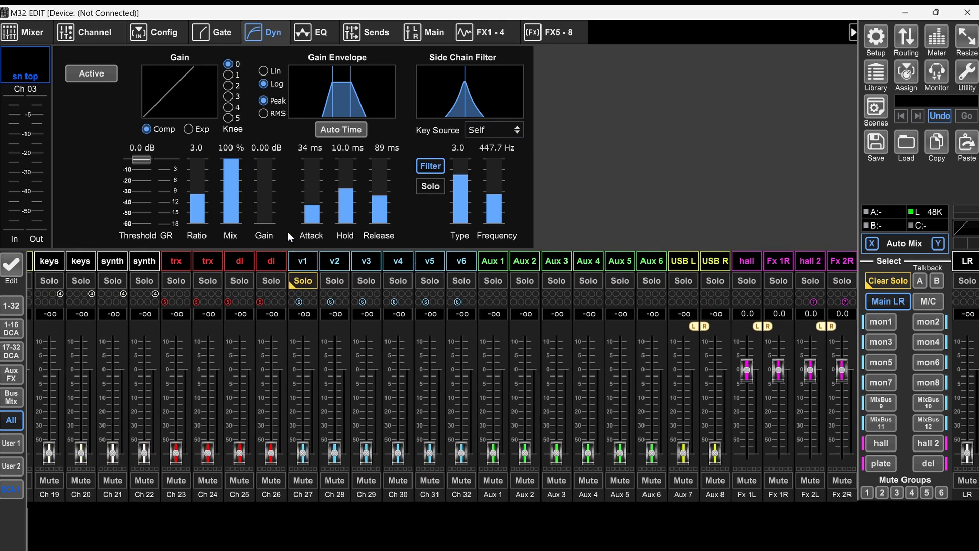
# Step: Set the v1 channel's compressor to 0 ms attack, 42 ms release and a knee of 3
pyautogui.click(302, 263)
pyautogui.moveTo(311, 211); pyautogui.dragTo(313, 225)
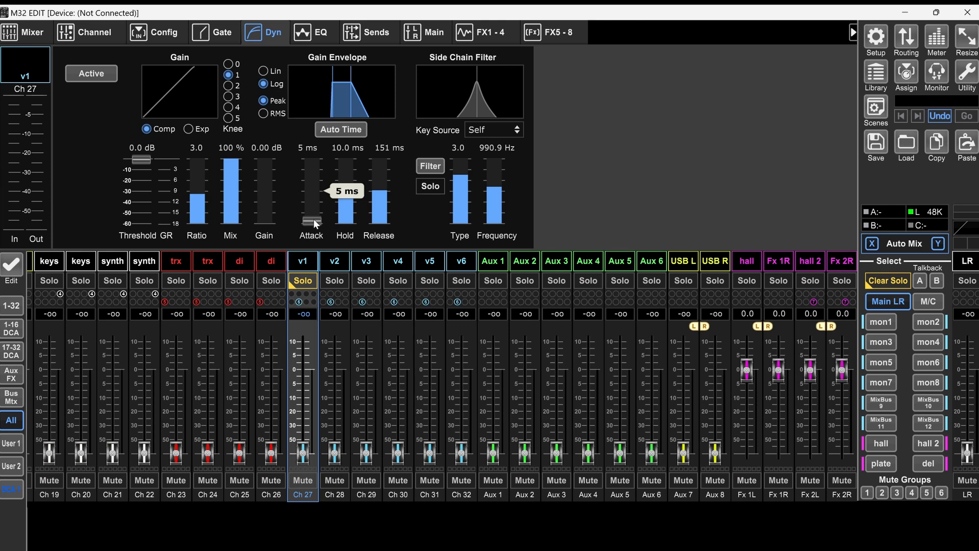
pyautogui.moveTo(381, 198); pyautogui.dragTo(382, 203)
pyautogui.click(228, 96)
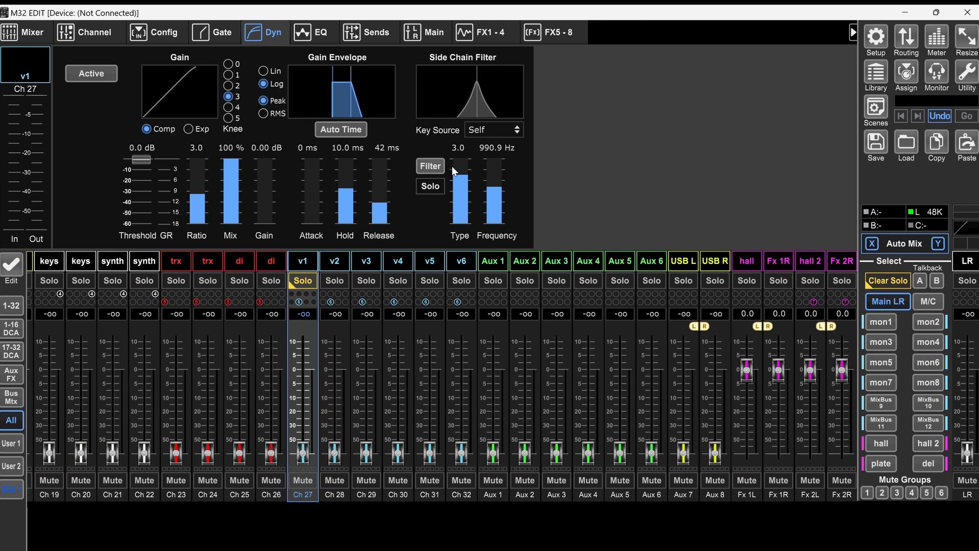
# Step: Look through the compressor settings of vocal channels v2 to v6
pyautogui.click(336, 261)
pyautogui.click(367, 261)
pyautogui.click(398, 261)
pyautogui.click(429, 263)
pyautogui.click(458, 264)
# Step: Set the v1 channel's compressor threshold to -19.0 dB
pyautogui.click(306, 260)
pyautogui.moveTo(144, 164); pyautogui.dragTo(158, 219)
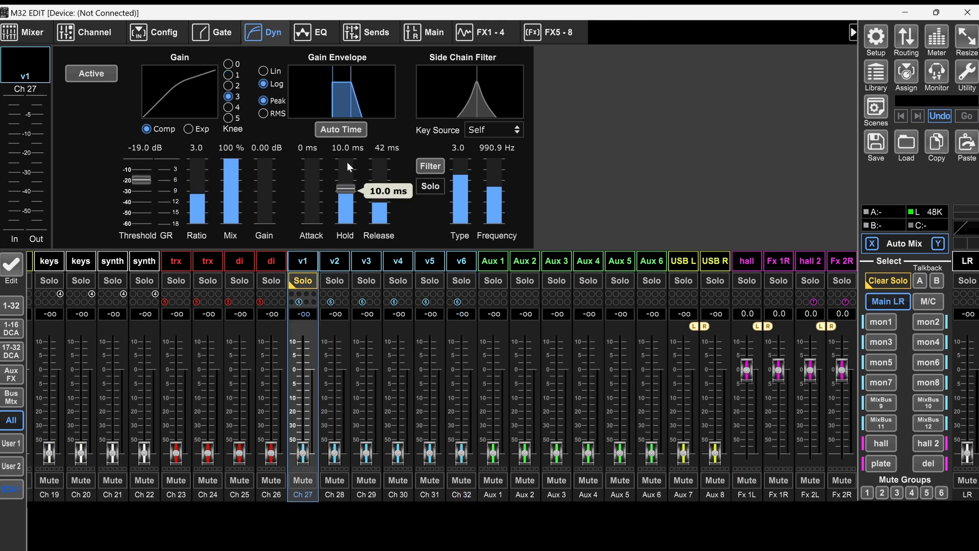
pyautogui.moveTo(369, 204)
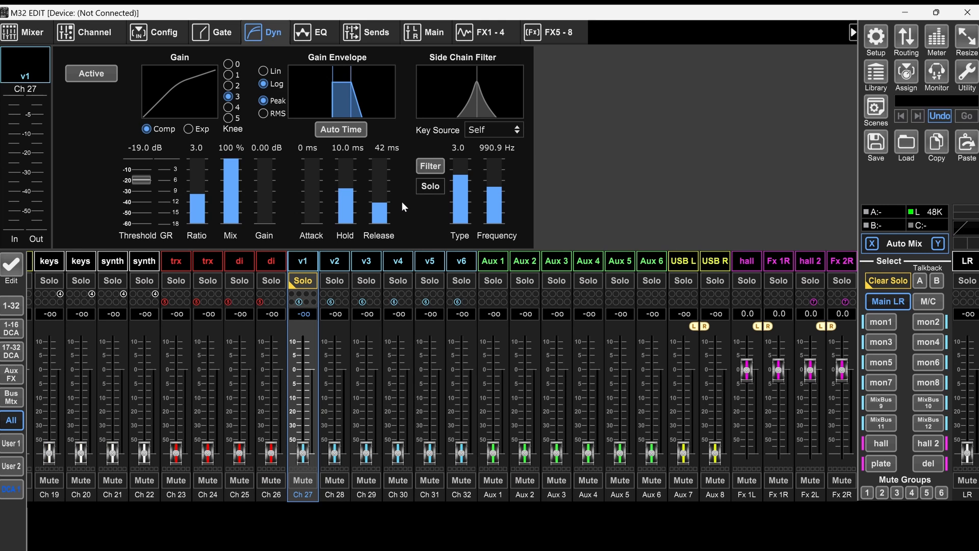
pyautogui.moveTo(497, 225)
pyautogui.moveTo(239, 167)
# Step: Turn on the v1 channel's EQ with a 101 Hz low cut and the LoMid band at 403.7 Hz
pyautogui.click(322, 34)
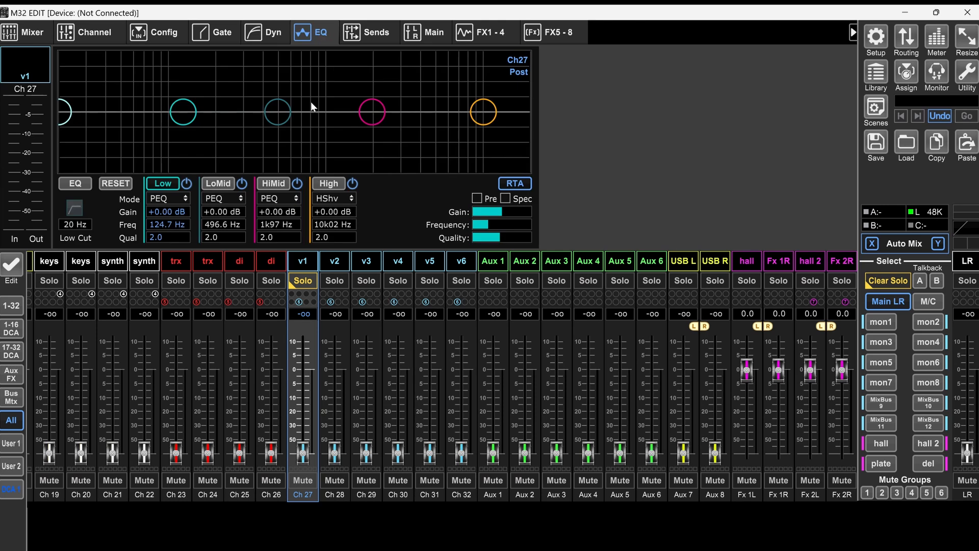
pyautogui.moveTo(73, 121)
pyautogui.mouseDown()
pyautogui.moveTo(189, 127)
pyautogui.moveTo(170, 128)
pyautogui.mouseUp()
pyautogui.moveTo(285, 114)
pyautogui.mouseDown()
pyautogui.moveTo(263, 87)
pyautogui.moveTo(267, 136)
pyautogui.moveTo(246, 65)
pyautogui.moveTo(271, 158)
pyautogui.moveTo(260, 86)
pyautogui.moveTo(276, 99)
pyautogui.moveTo(269, 117)
pyautogui.mouseUp()
pyautogui.click(84, 187)
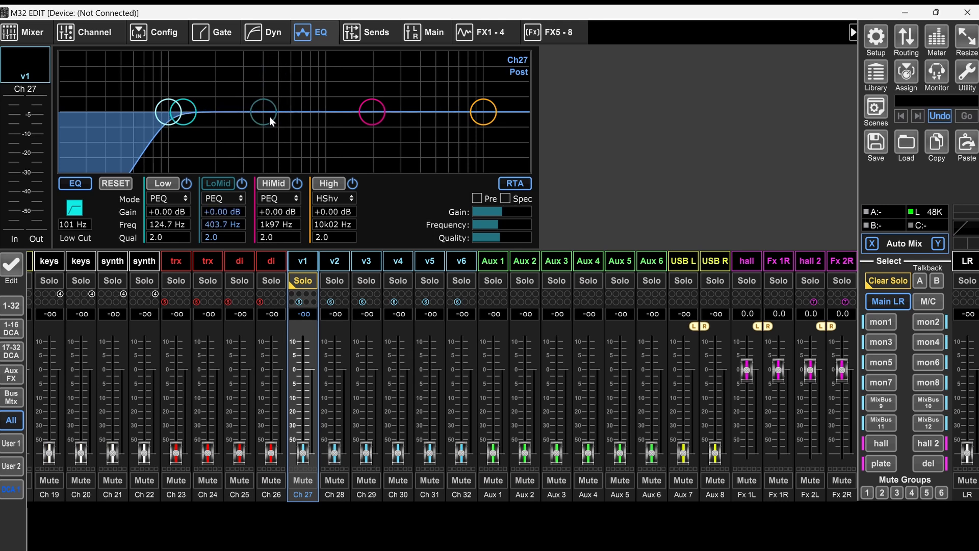
pyautogui.click(675, 130)
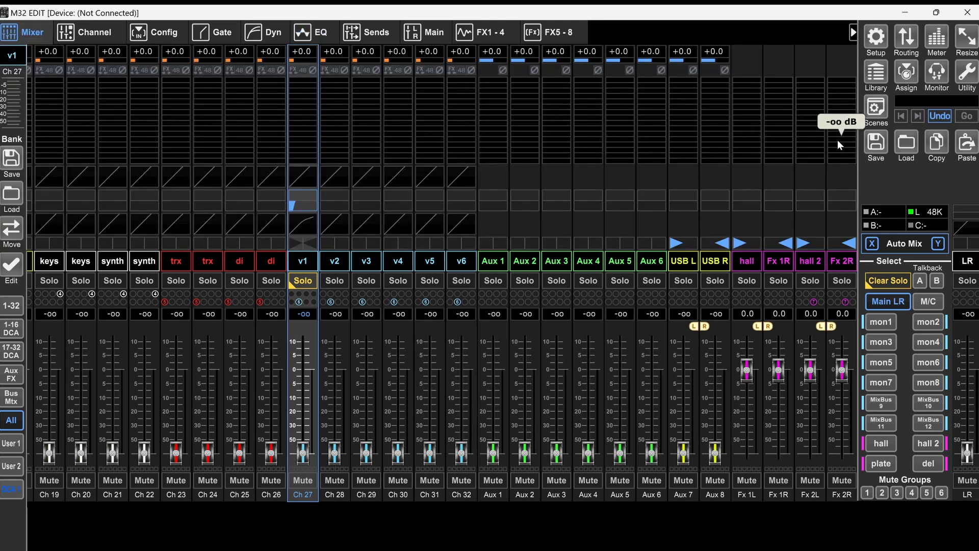
pyautogui.click(877, 145)
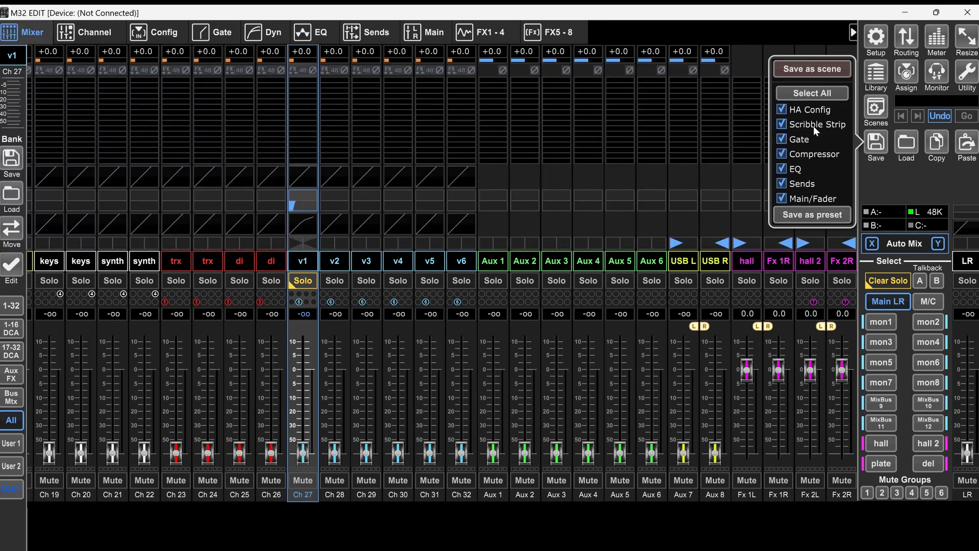
pyautogui.click(824, 67)
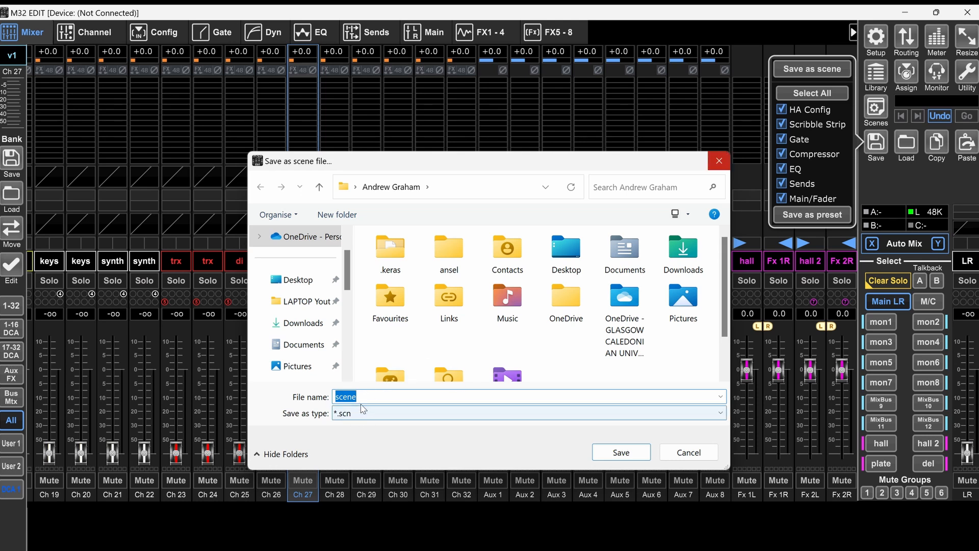
pyautogui.write('bab')
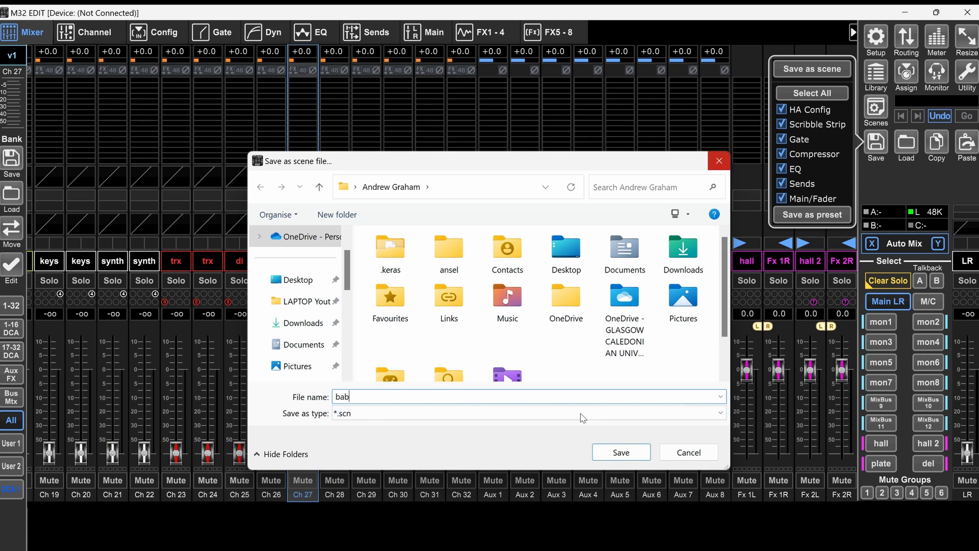
pyautogui.click(688, 452)
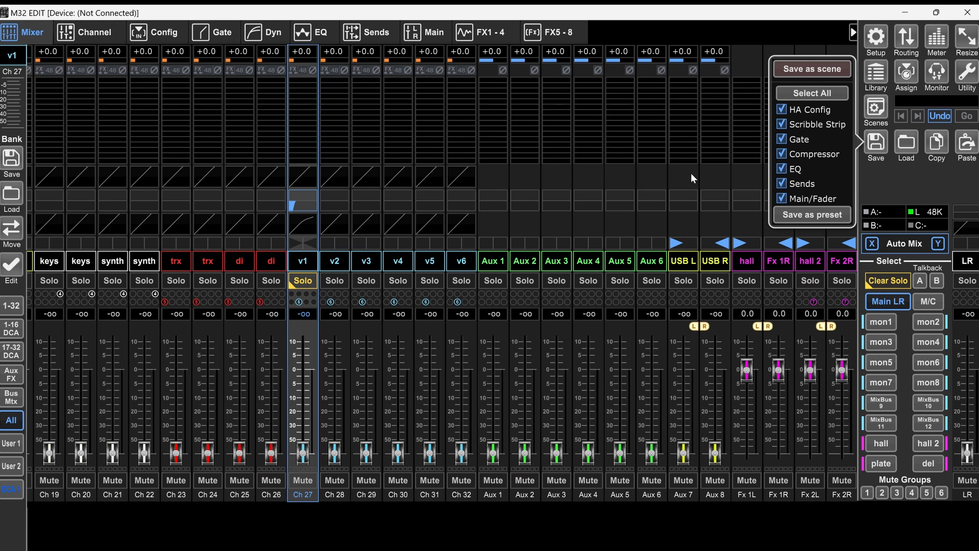
pyautogui.click(133, 129)
pyautogui.scroll(5, 134, 129)
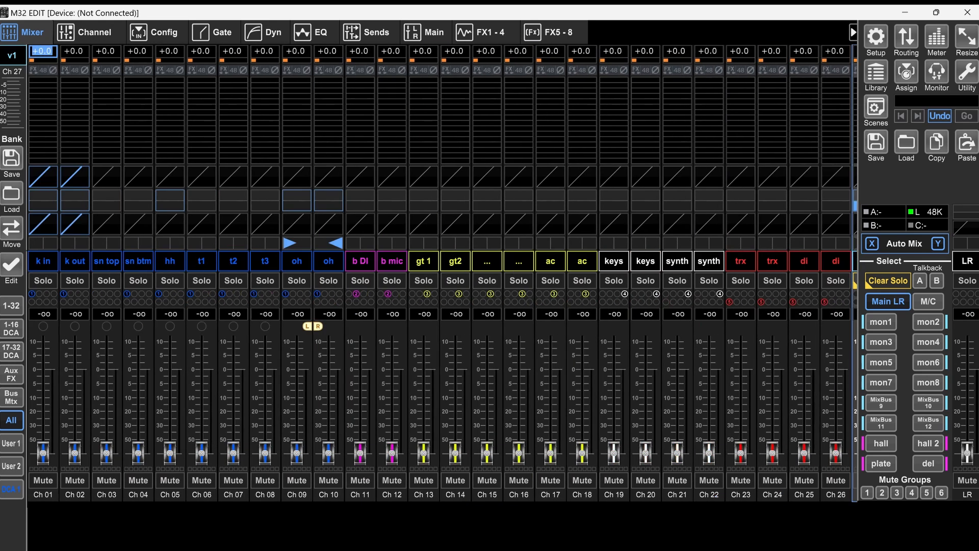